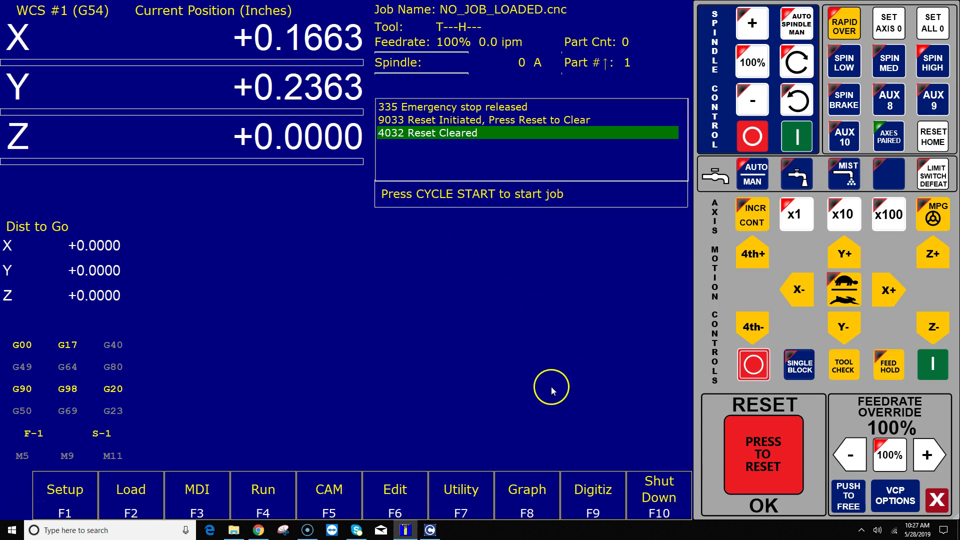
Run the mfunc55 example macro from AUX 8, read its message, and cancel it with Esc
click(460, 495)
click(888, 104)
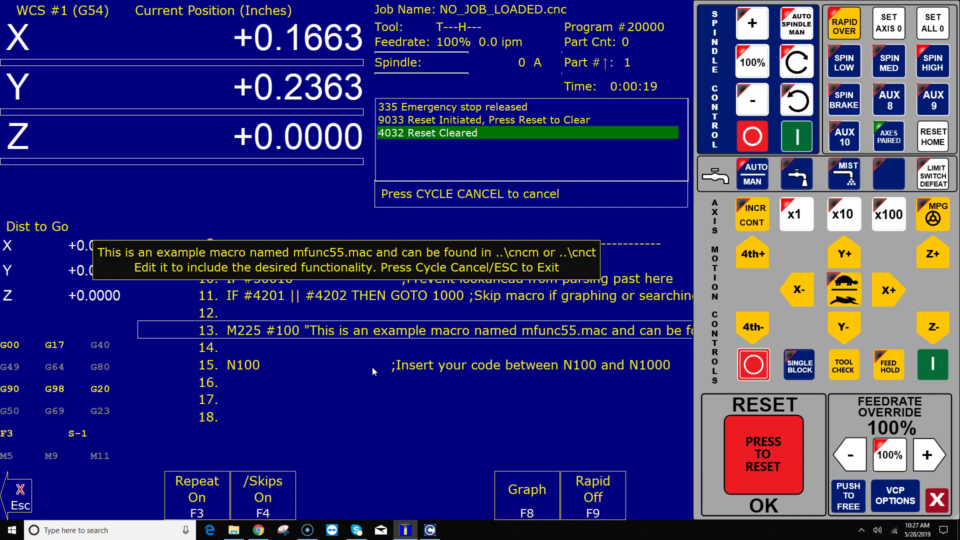
click(370, 273)
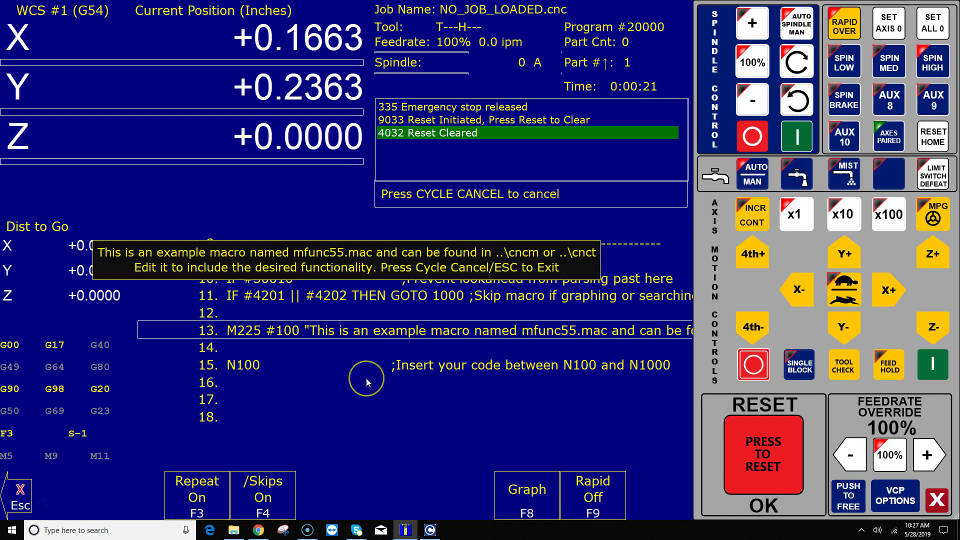
key(Escape)
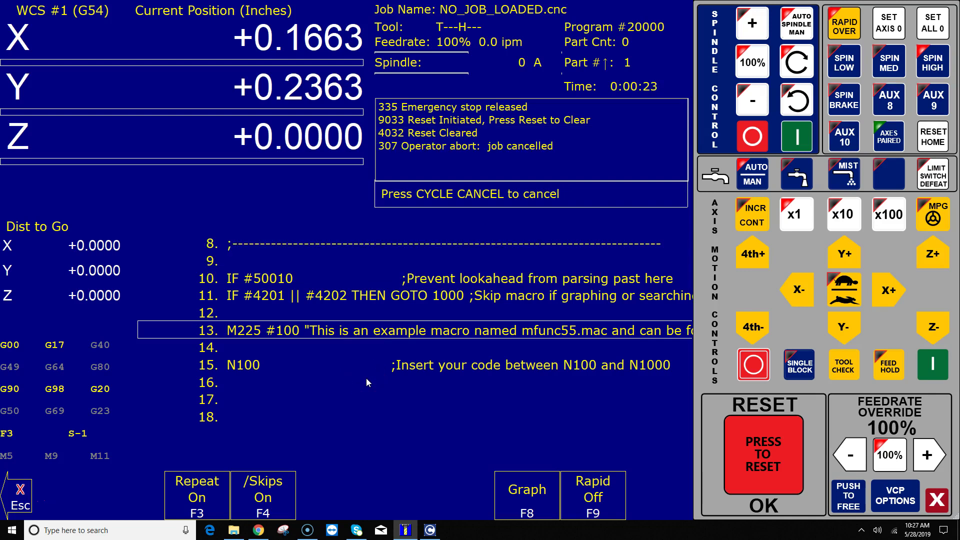
click(291, 448)
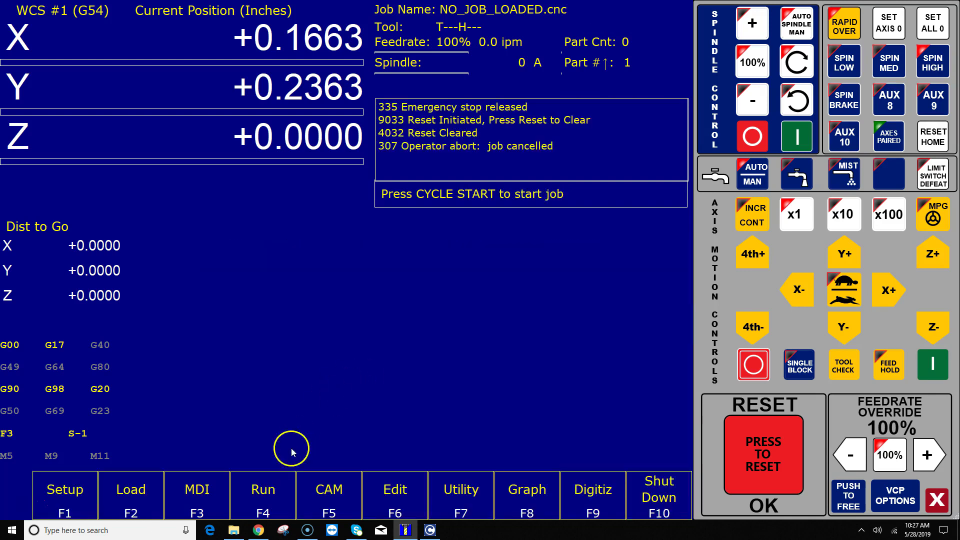
Open mfunc55.mac from the C:\cncm folder with Edit with Notepad++
click(233, 530)
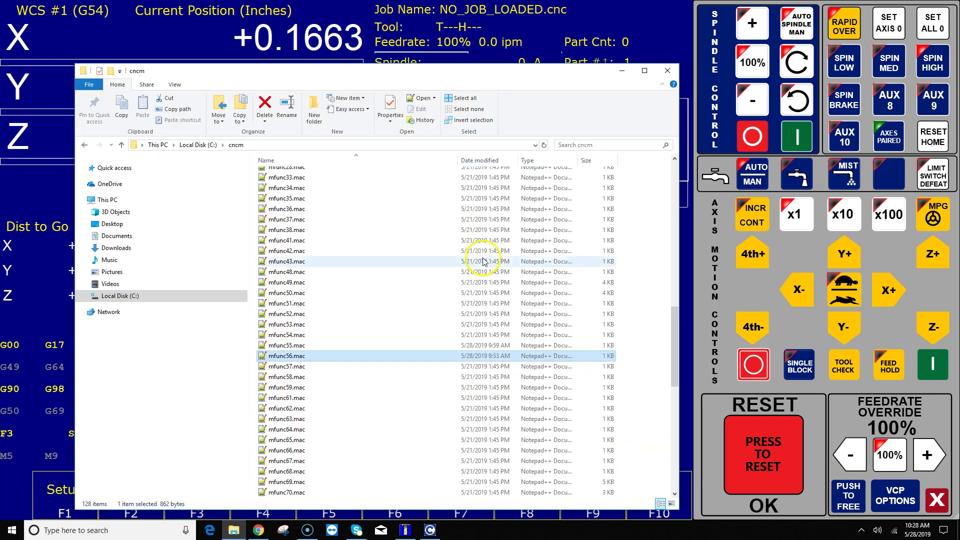
click(200, 146)
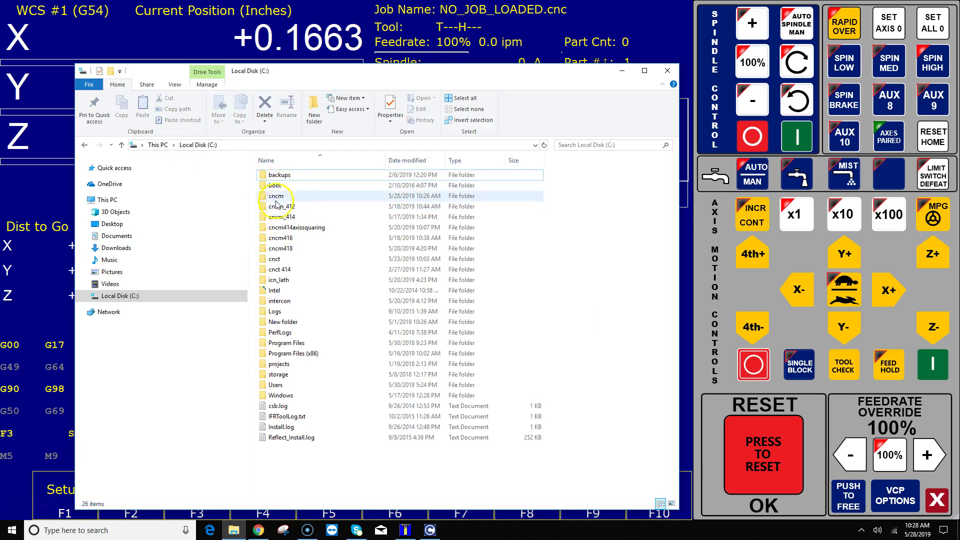
double_click(267, 198)
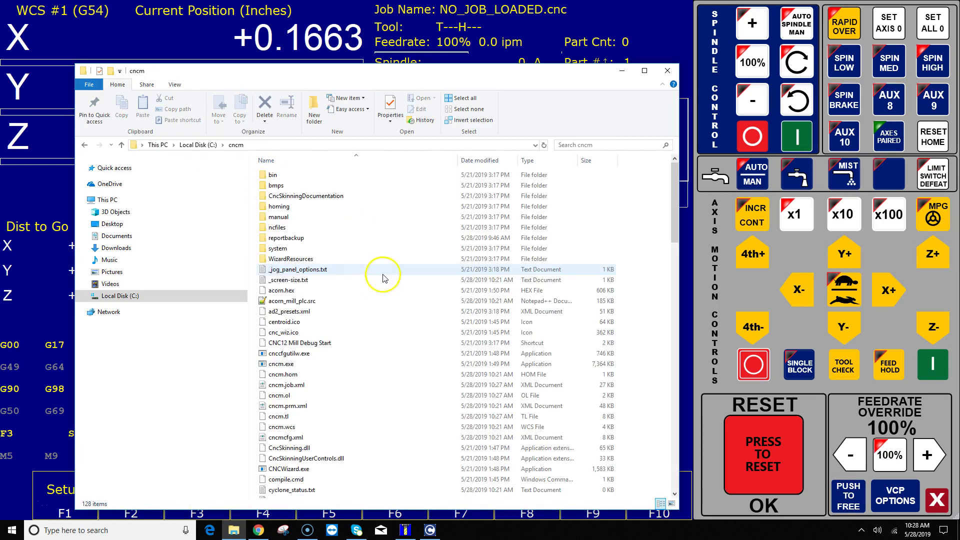
scroll(400, 289, down, 5)
scroll(403, 289, down, 9)
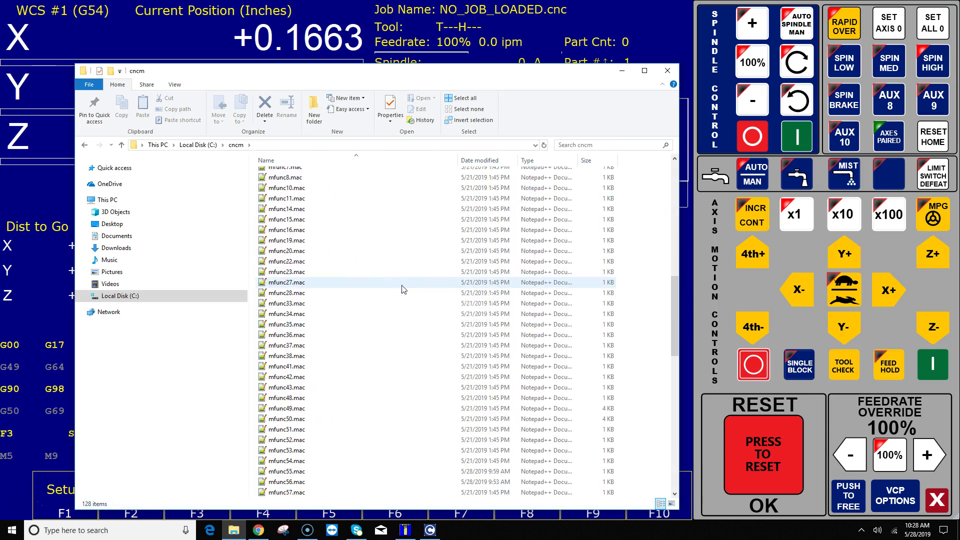
scroll(400, 293, down, 2)
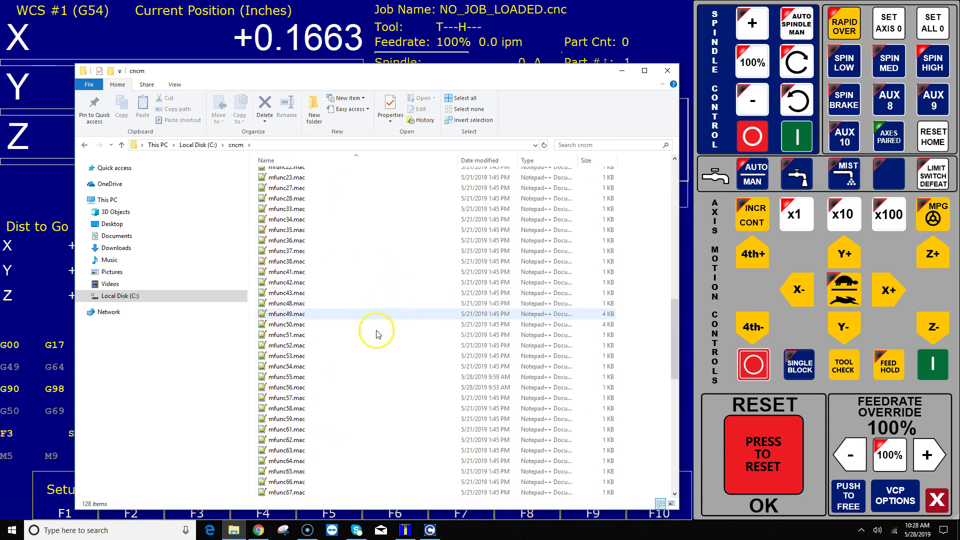
click(292, 378)
right_click(292, 379)
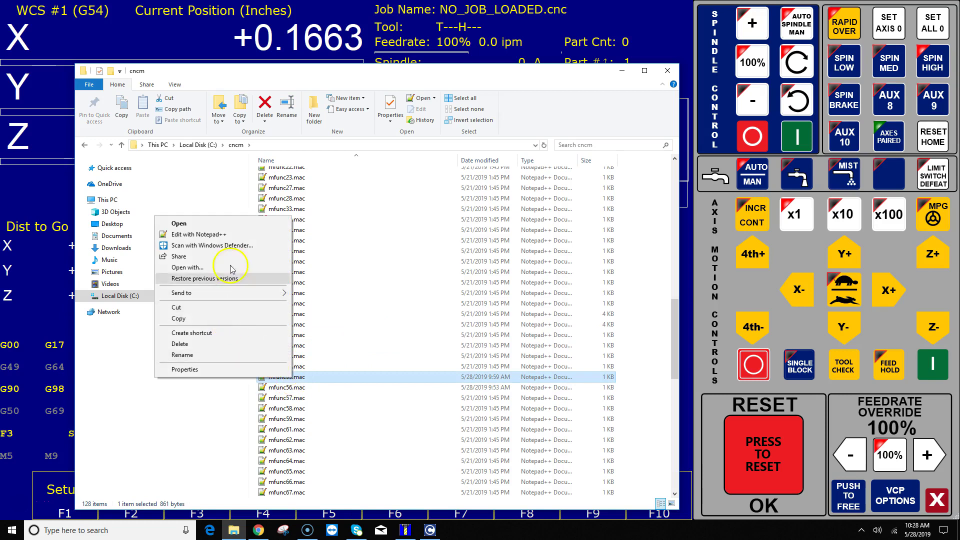
click(215, 233)
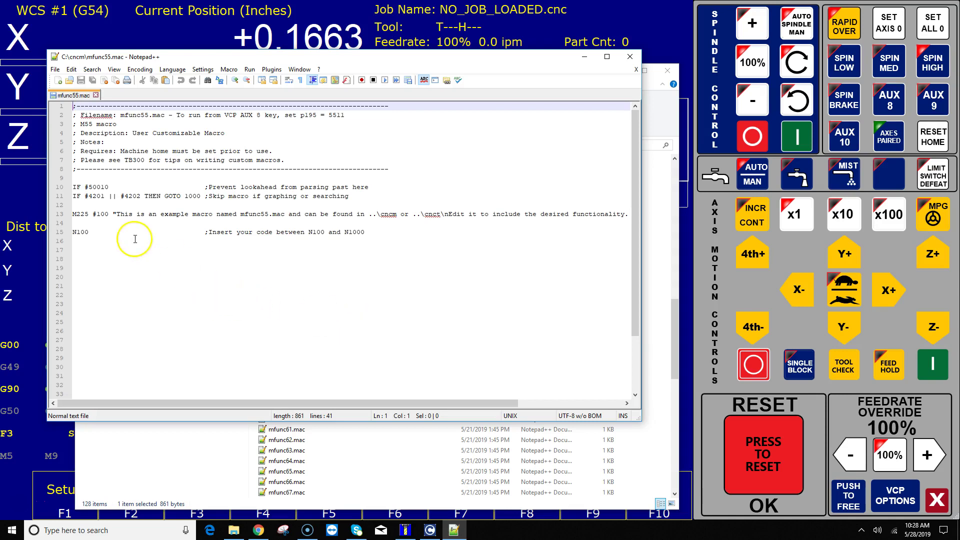
Comment out line 13 with a semicolon and add G0X0Y0 on line 14
click(76, 214)
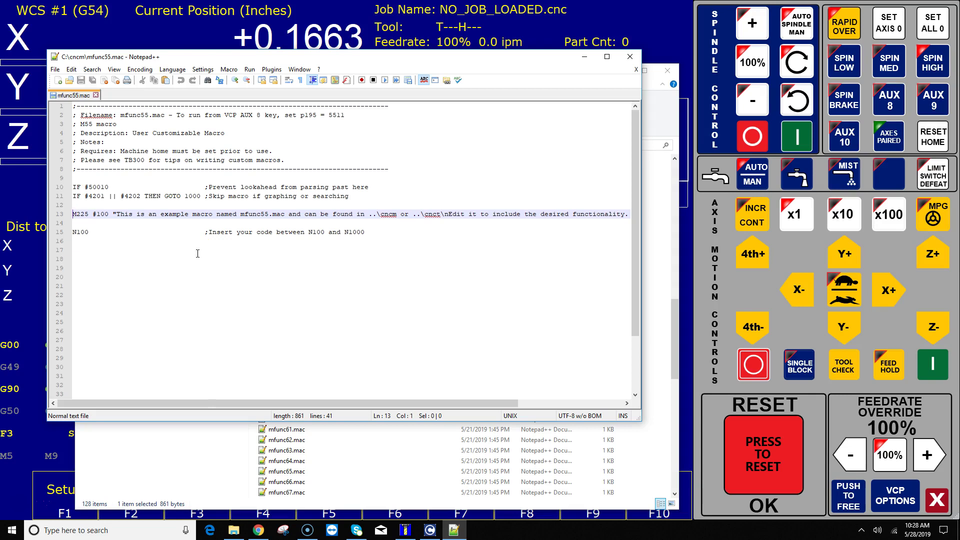
text(;)
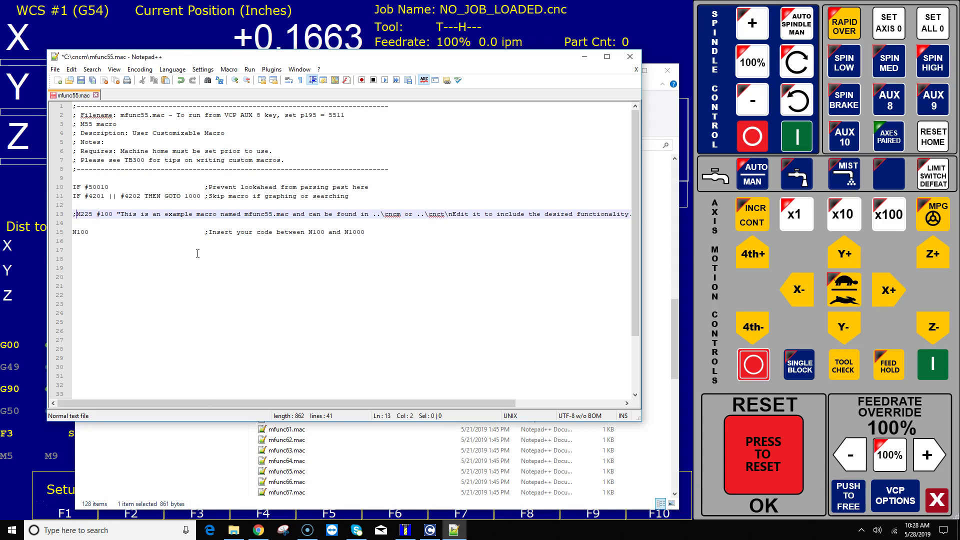
key(Down)
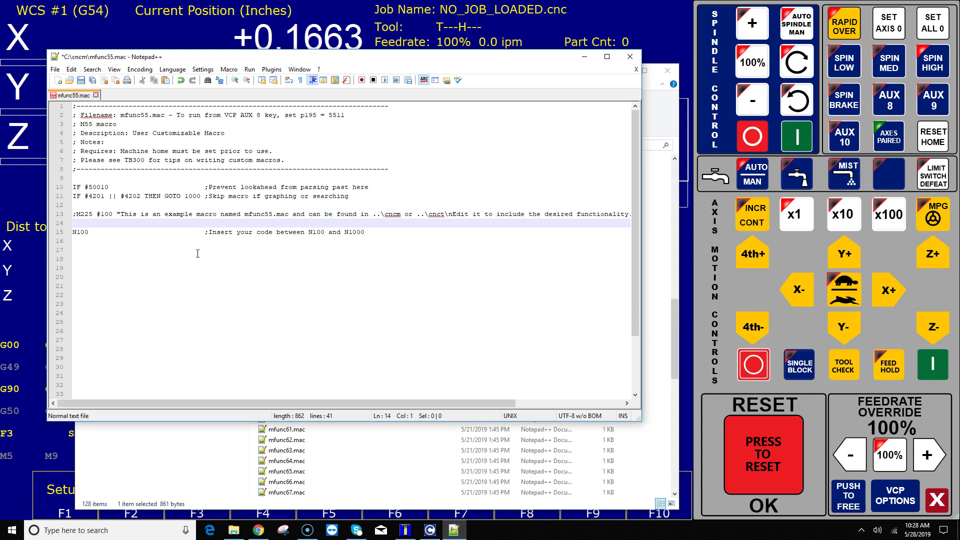
text(g0)
text(xoy)
text(G)
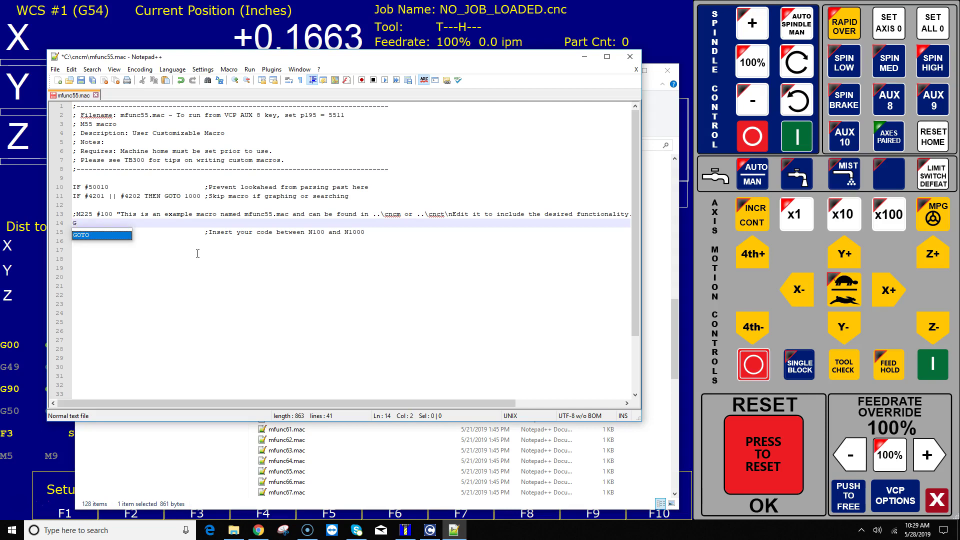
text(0X)
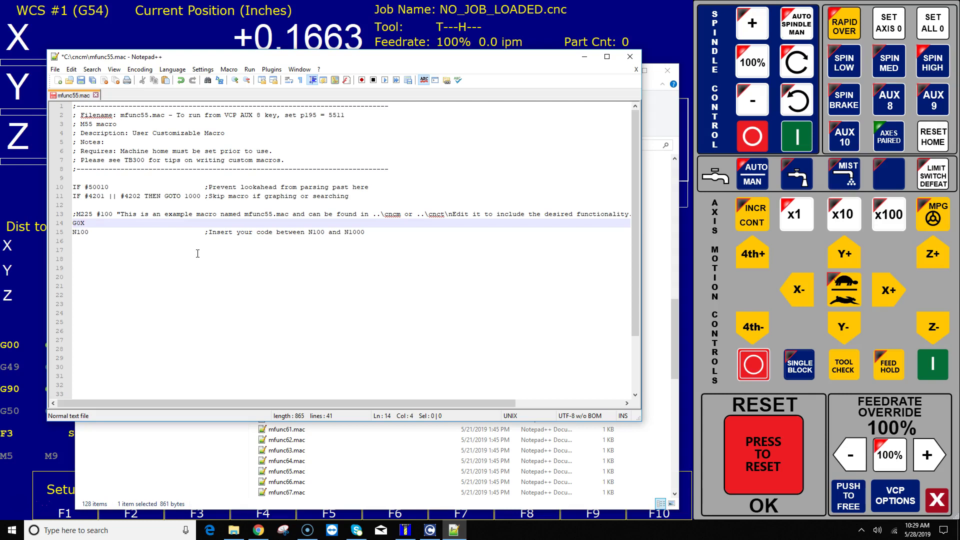
text(0Y0)
Save mfunc55.mac, test it with AUX 8 (X and Y to 0.0000), then run AUX 9's mfunc56
click(53, 70)
click(70, 125)
click(34, 181)
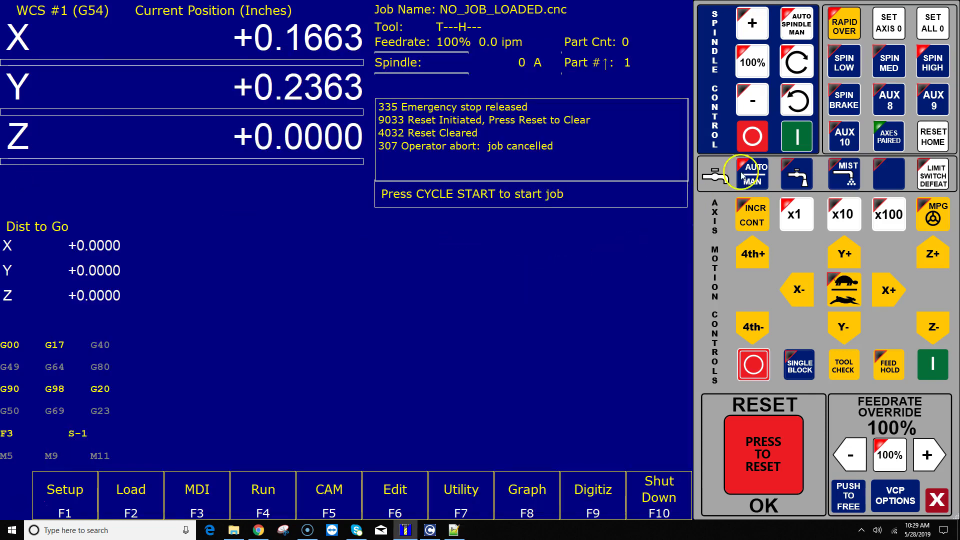
click(888, 105)
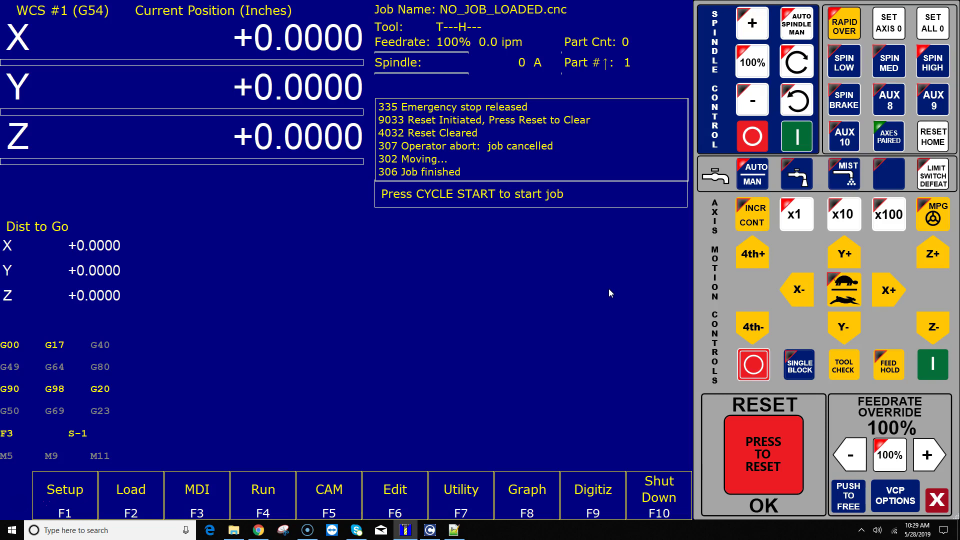
click(934, 106)
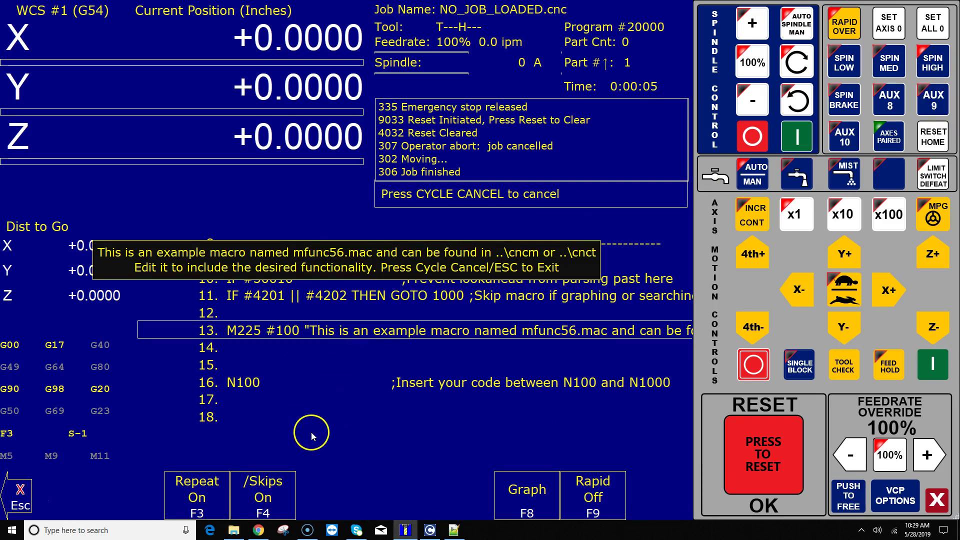
Cancel the mfunc56 macro and open mfunc56.mac in Notepad++ from the cncm folder
key(Escape)
click(233, 530)
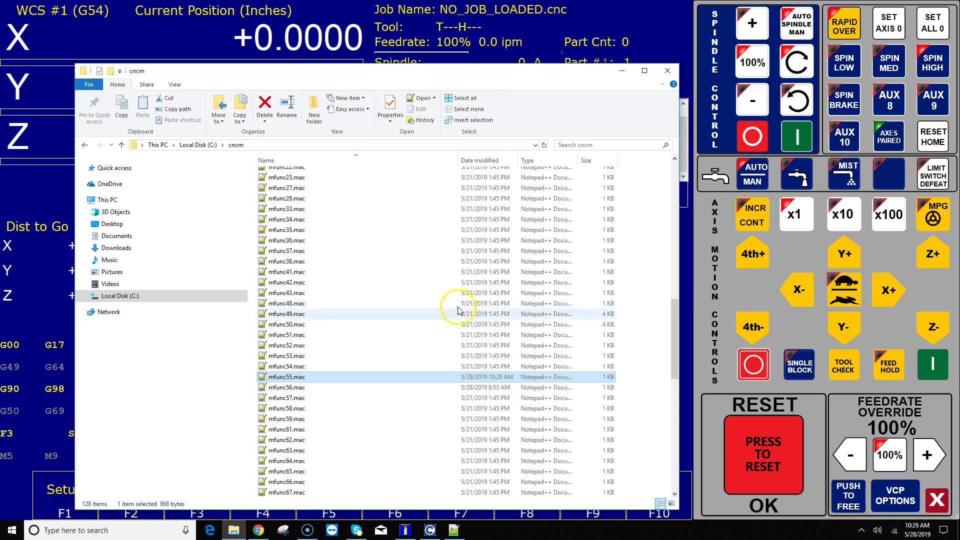
right_click(299, 387)
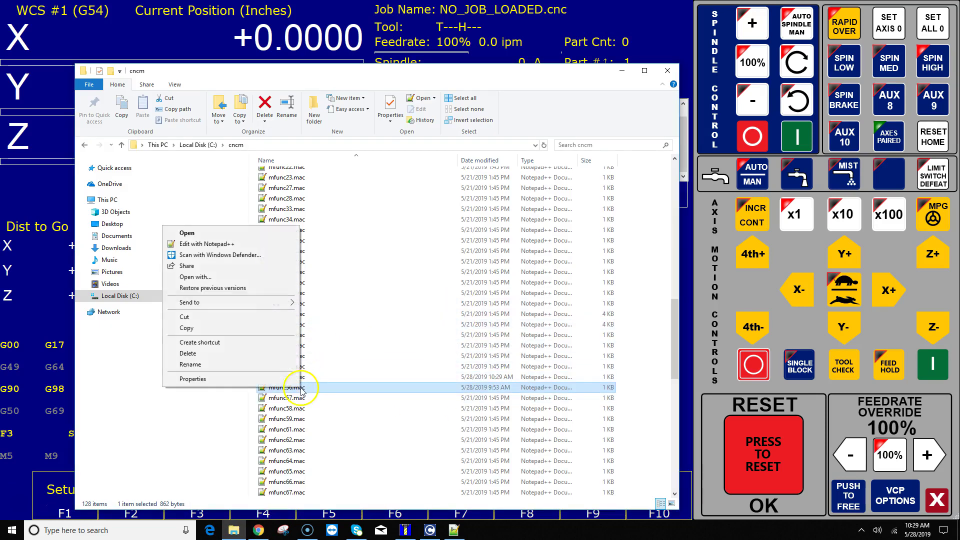
click(247, 244)
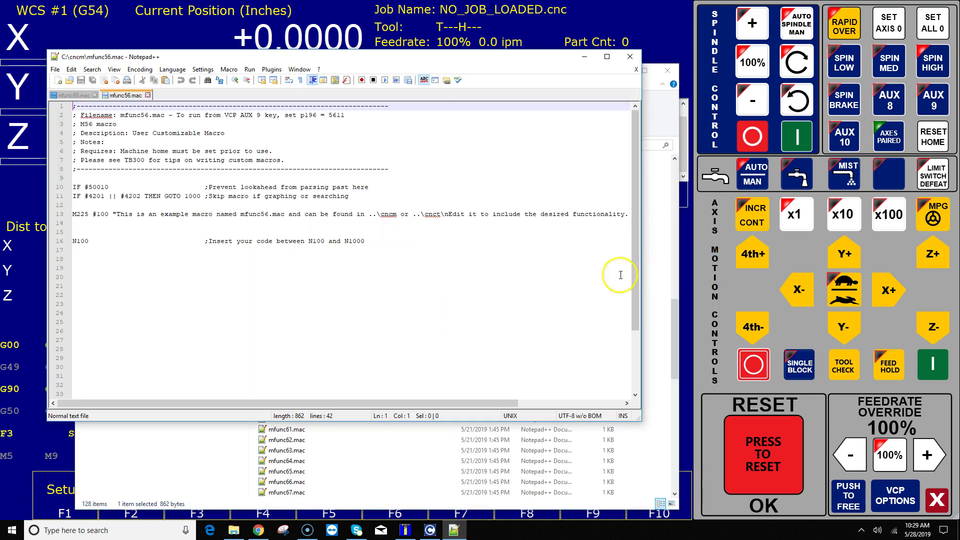
Comment out the M225 message on line 13 and add m69 on line 14
click(77, 215)
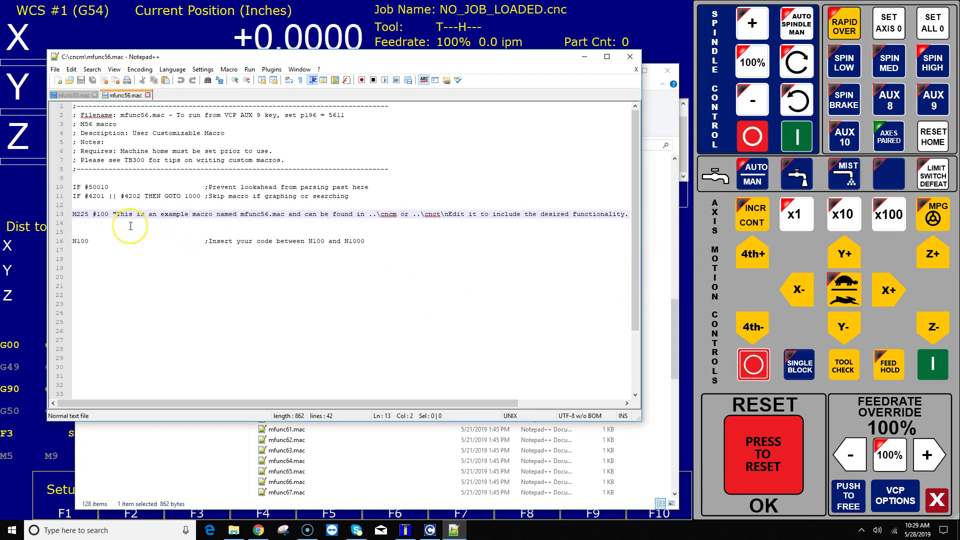
key(Home)
text(;)
key(Down)
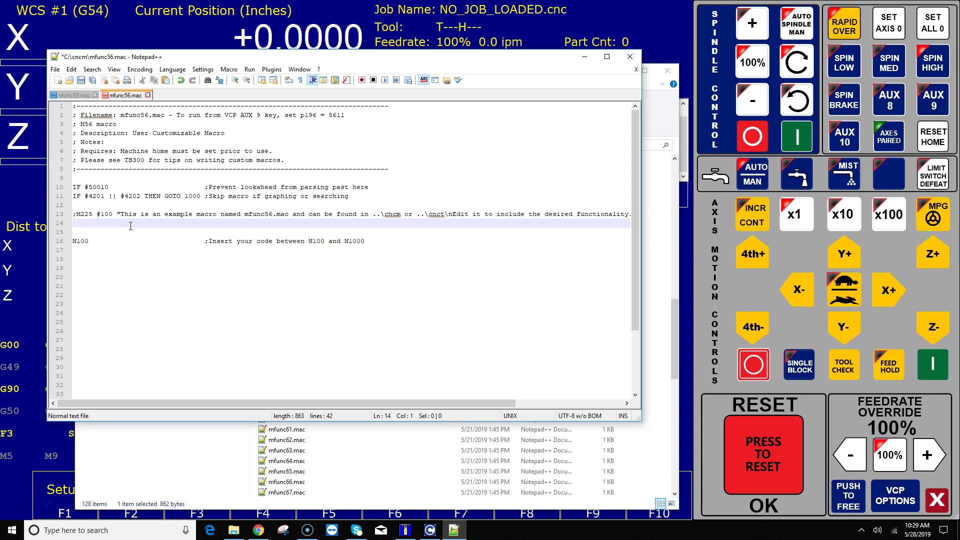
text(m69)
Save the edited mfunc56.mac
click(932, 103)
click(102, 224)
click(68, 69)
click(56, 70)
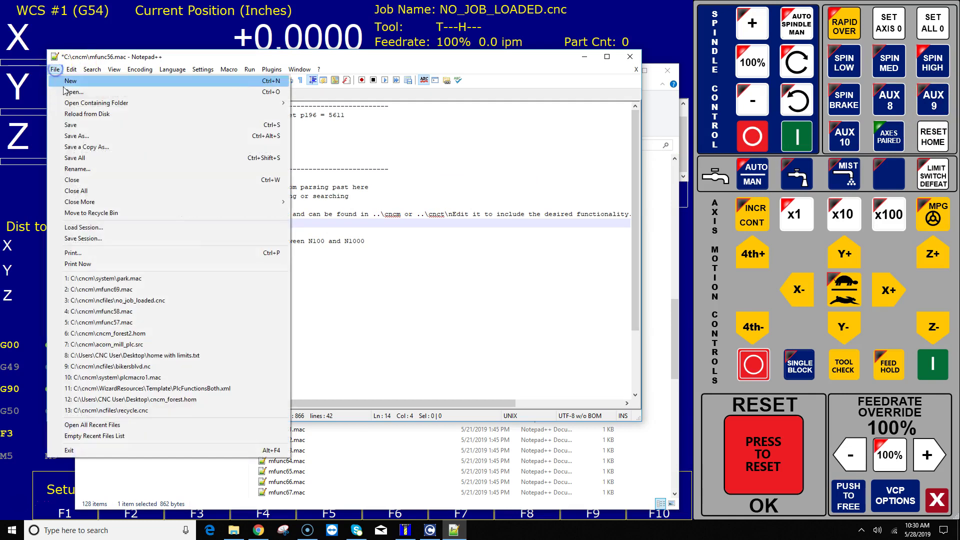
Run the edited mfunc56 macro with AUX 9, ending at X +0.1663 and Y +0.2363
click(67, 124)
click(38, 184)
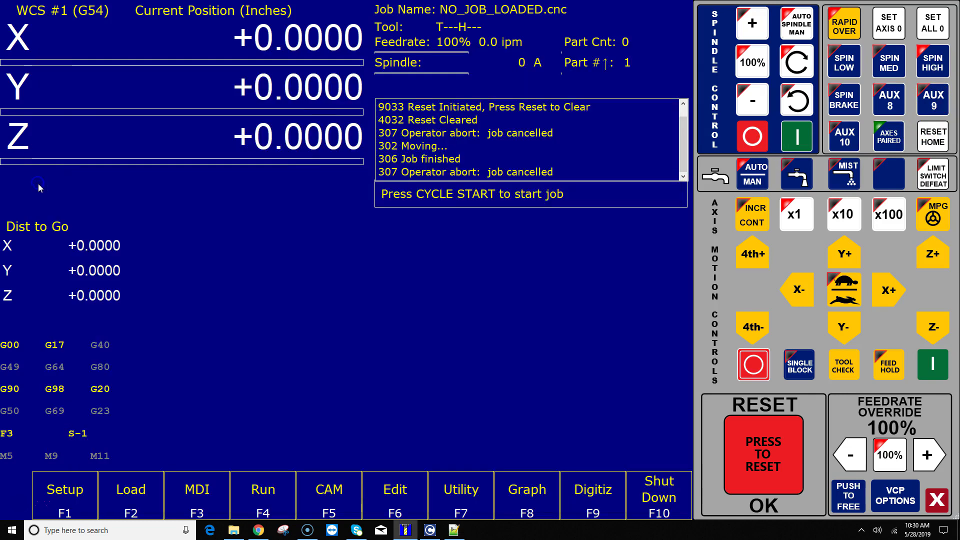
click(933, 103)
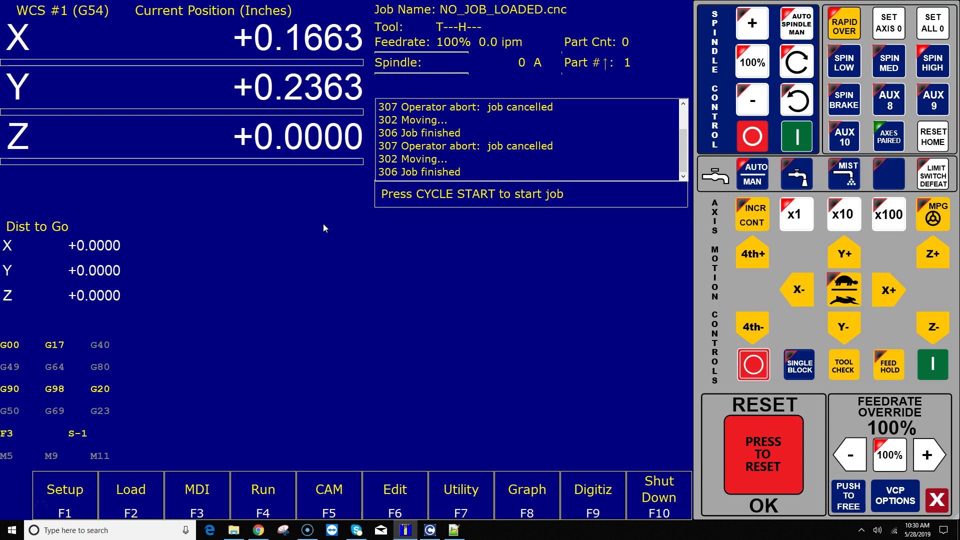
click(232, 529)
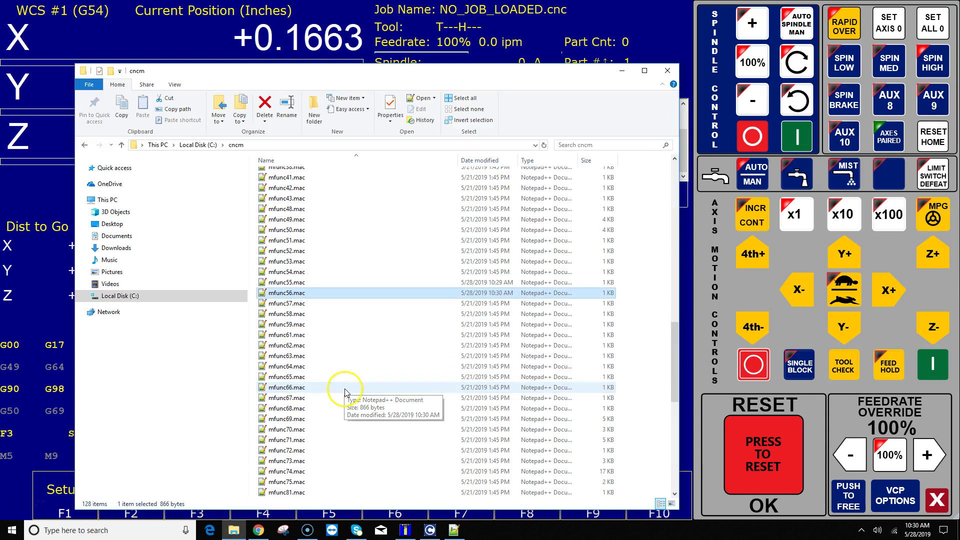
right_click(304, 419)
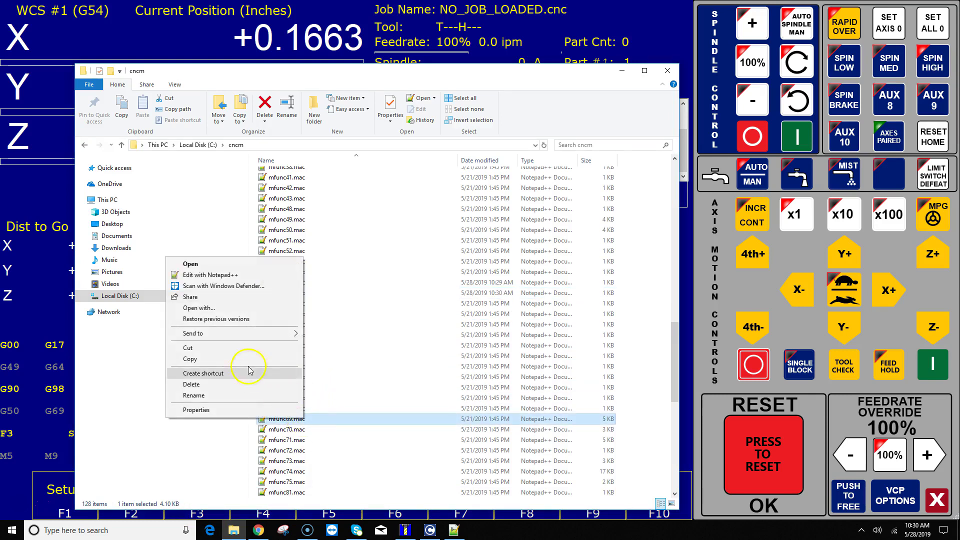
click(212, 274)
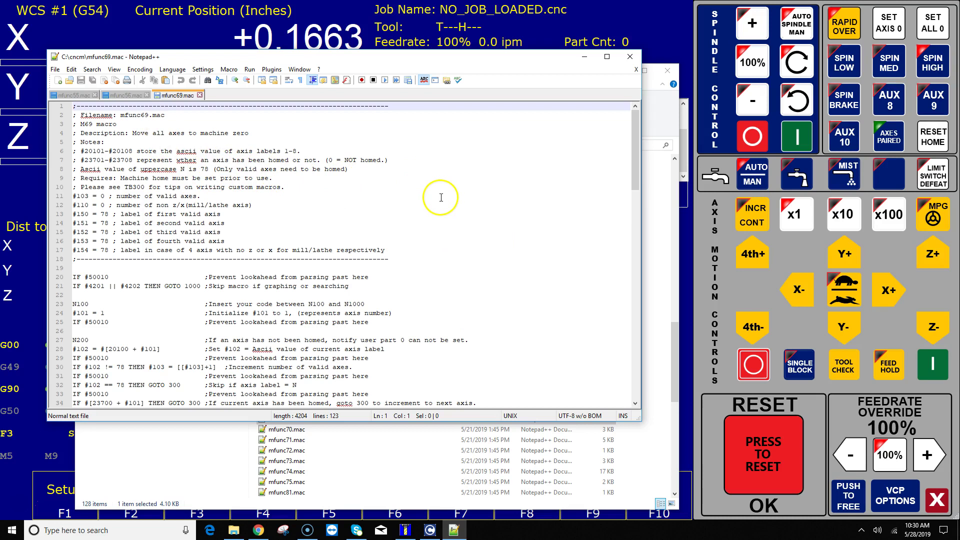
click(582, 57)
click(619, 71)
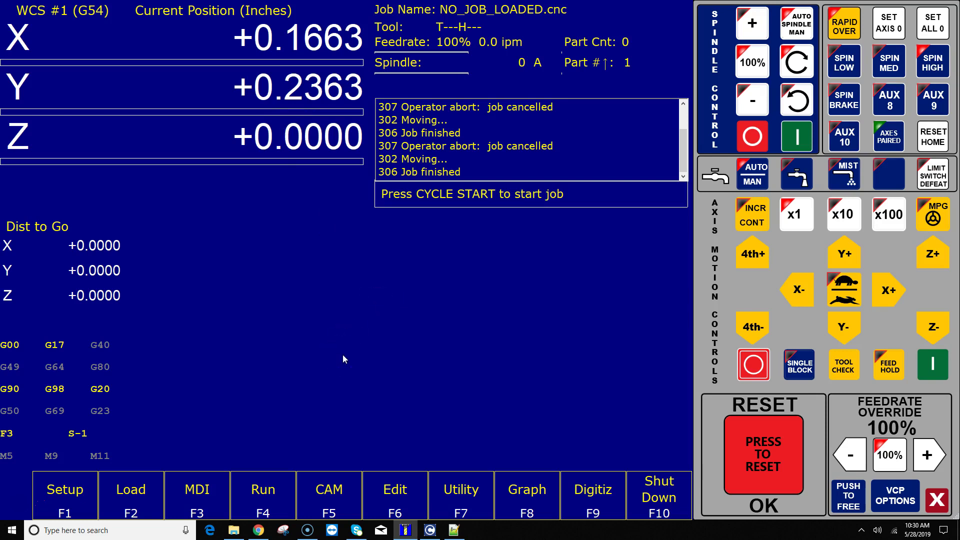
Toggle the DRO from WCS #1 (G54) to machine coordinates with Alt+D
key(alt+d)
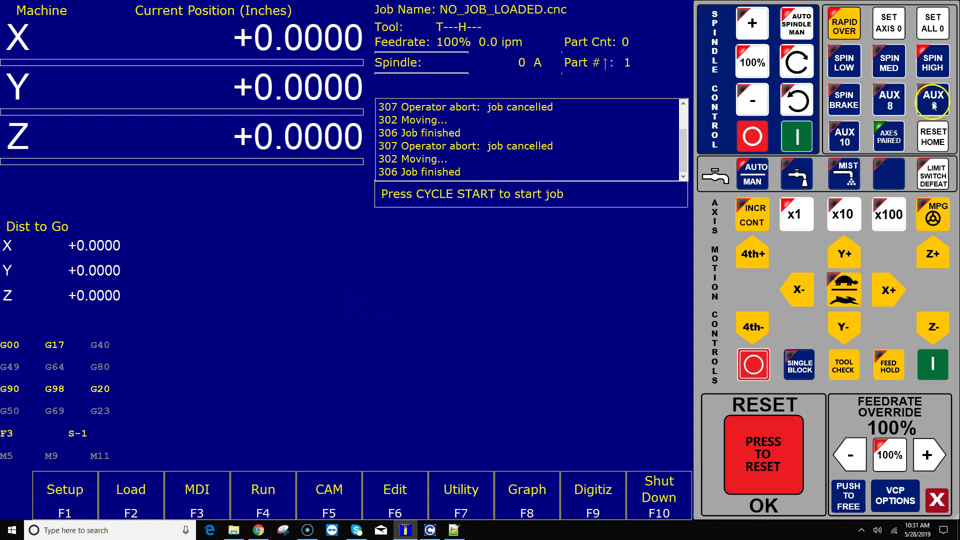
Jog X, Y and Z in the negative direction, then return them with the AUX 9 macro
click(805, 293)
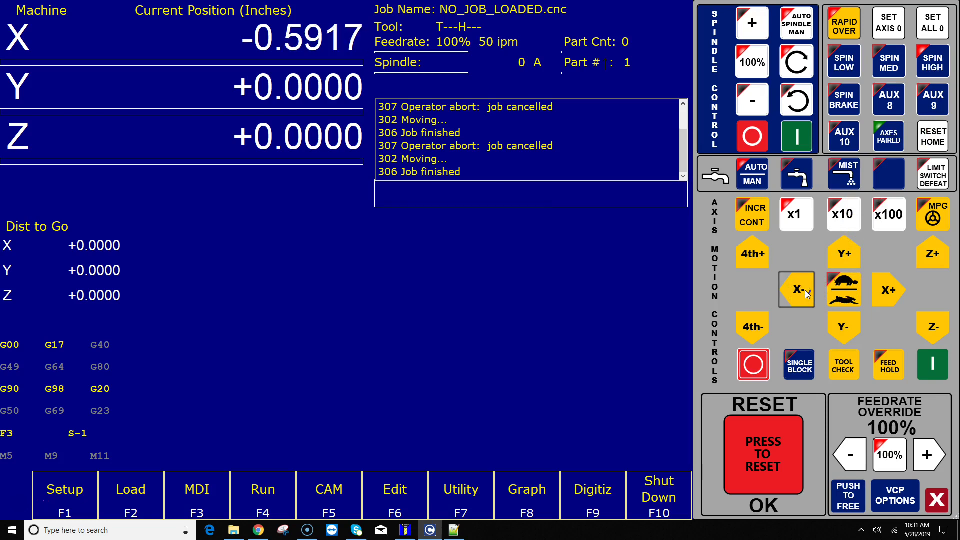
click(848, 329)
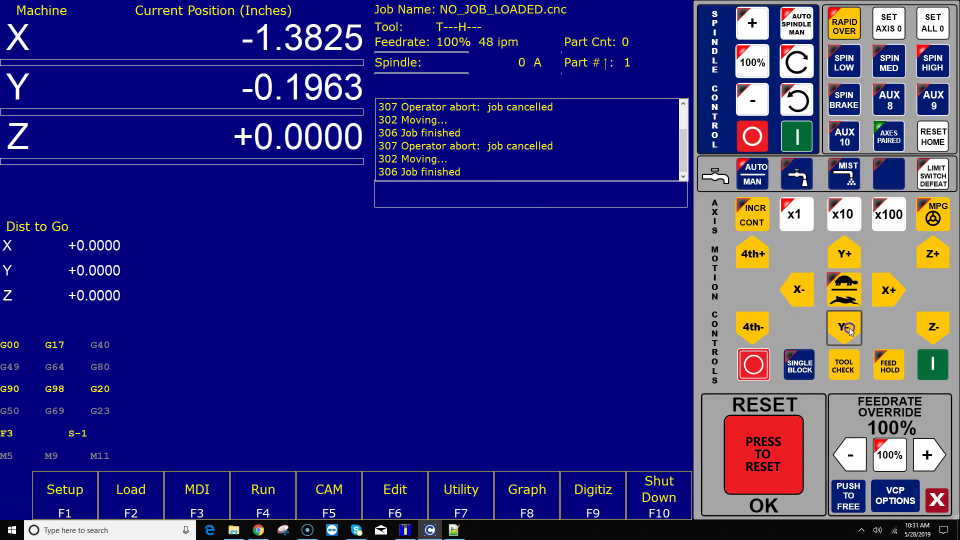
click(928, 328)
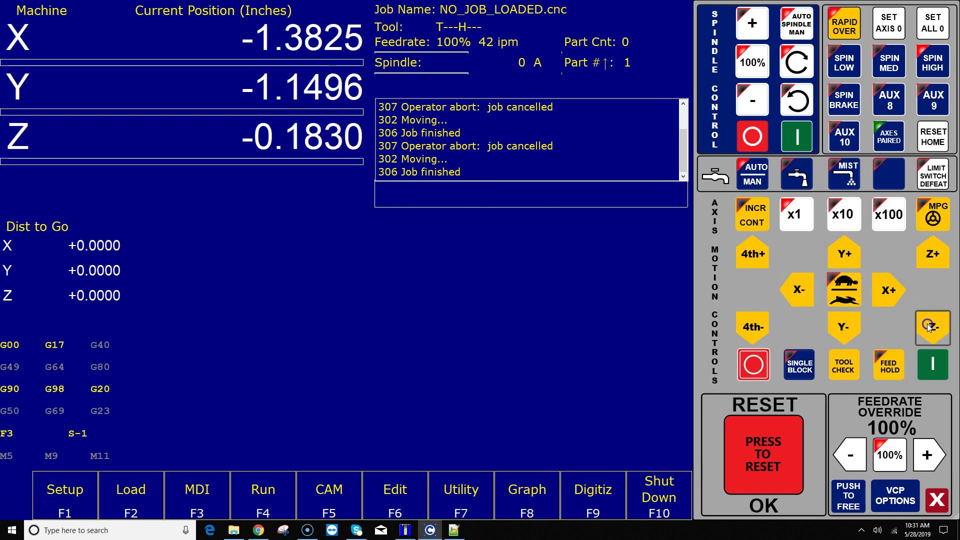
click(928, 116)
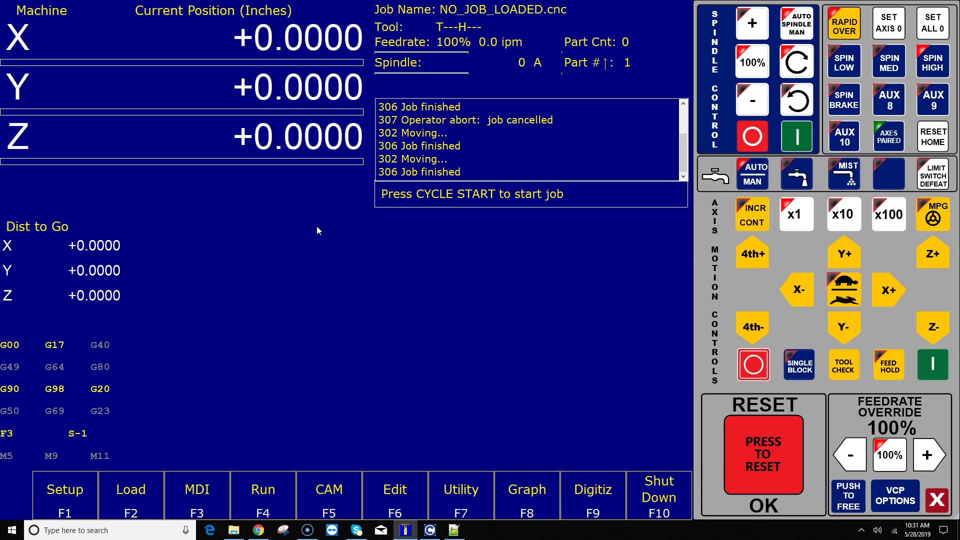
Switch back to WCS #1, move the axes to zero with AUX 8, and start AUX 10
key(alt+d)
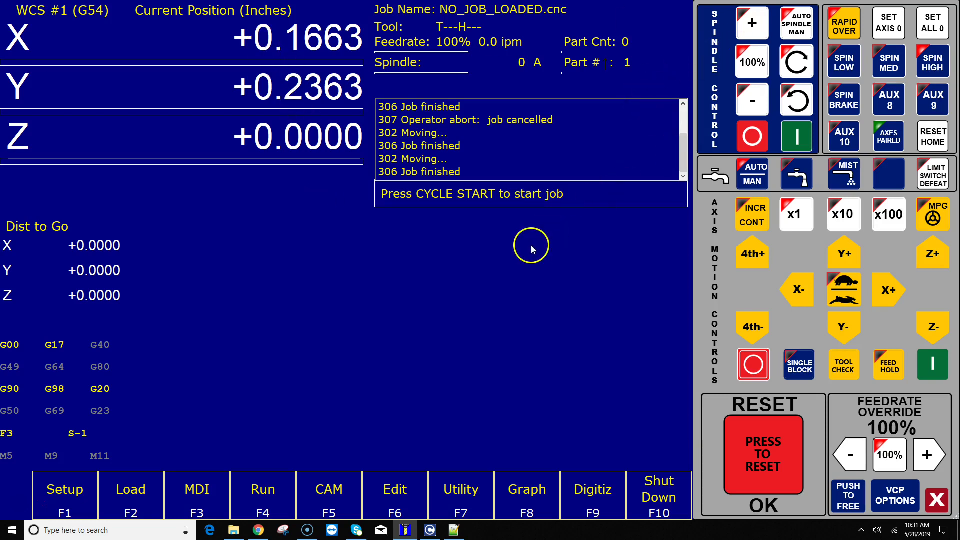
click(891, 102)
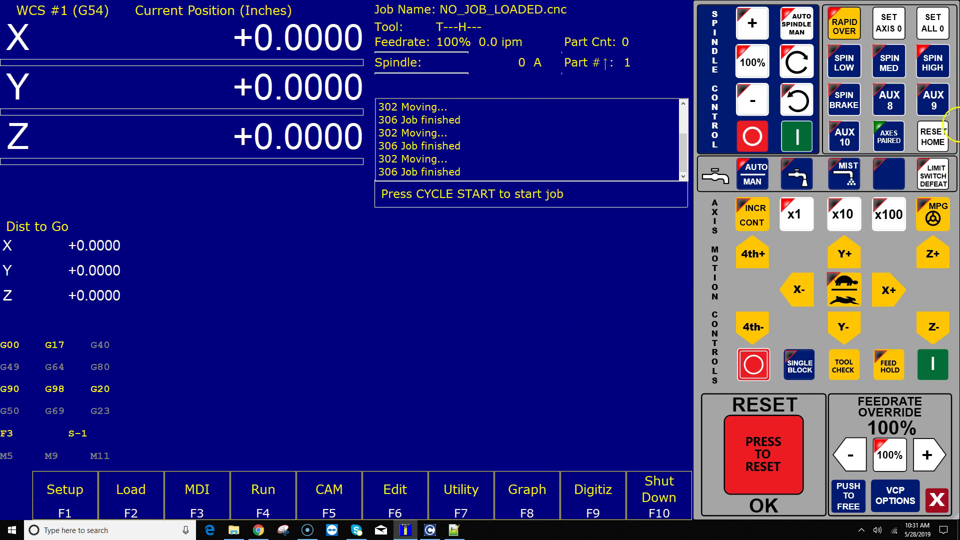
click(934, 98)
Cancel the AUX 10 macro and open mfunc57.mac in Notepad++ from the cncm folder
click(845, 140)
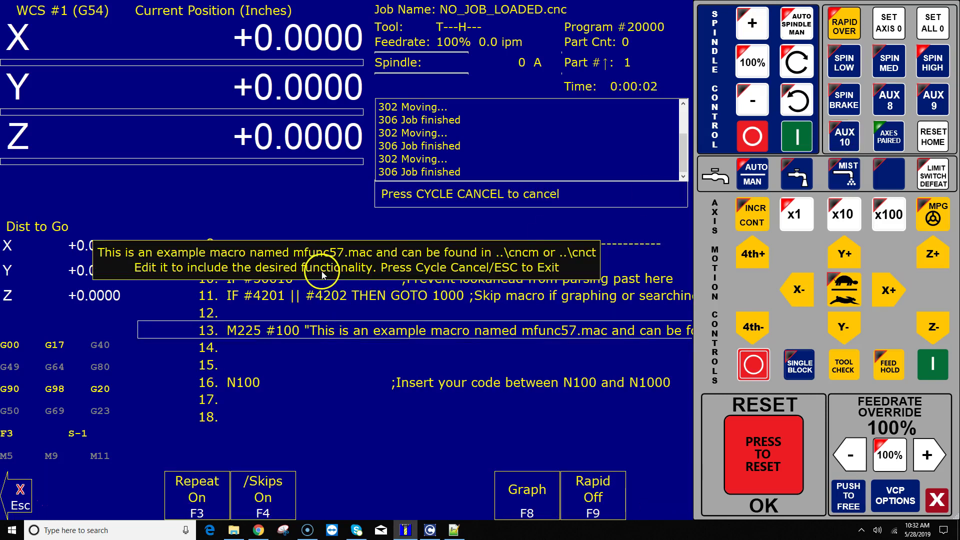
key(Escape)
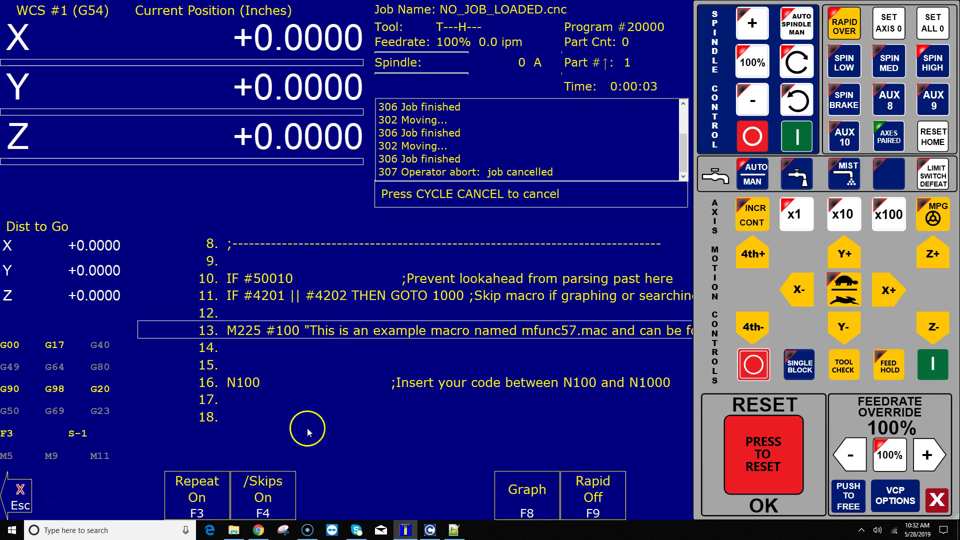
click(233, 530)
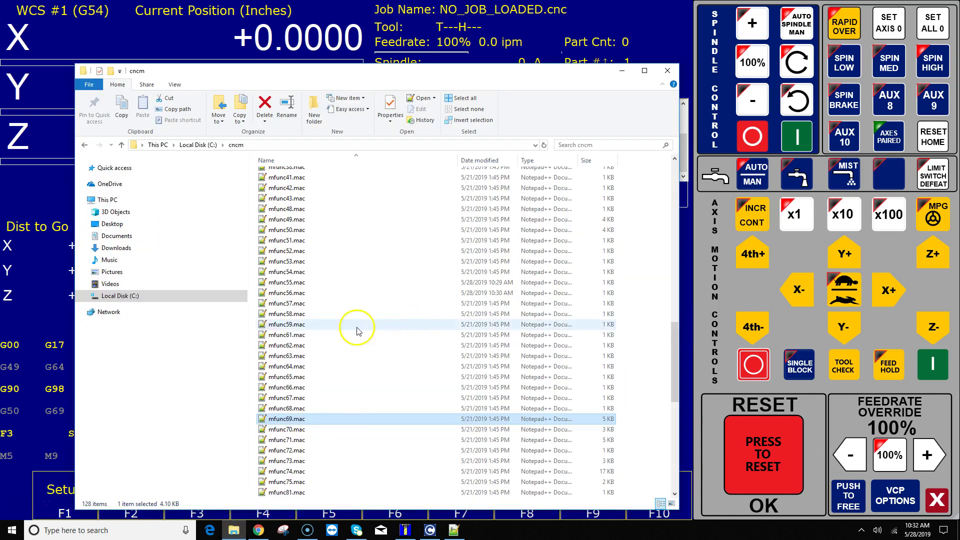
right_click(301, 304)
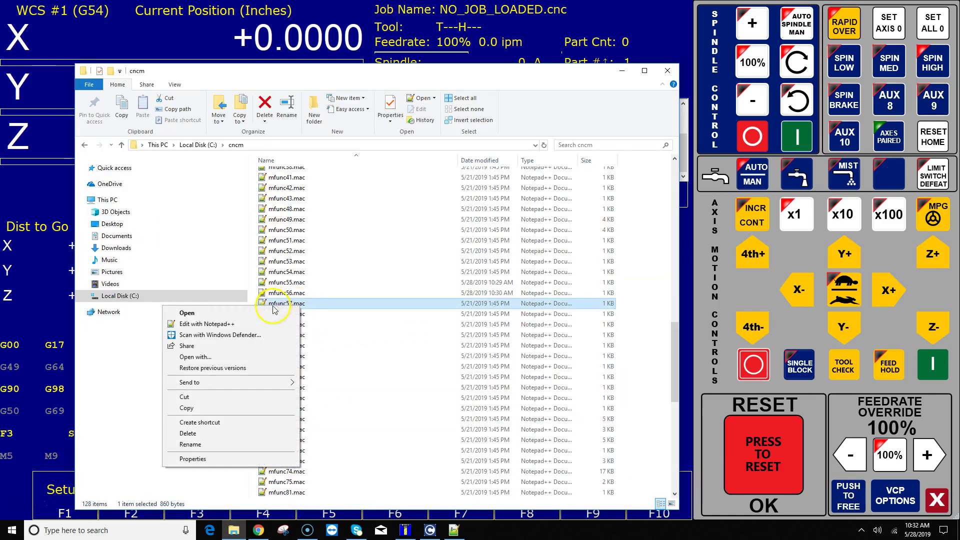
click(225, 324)
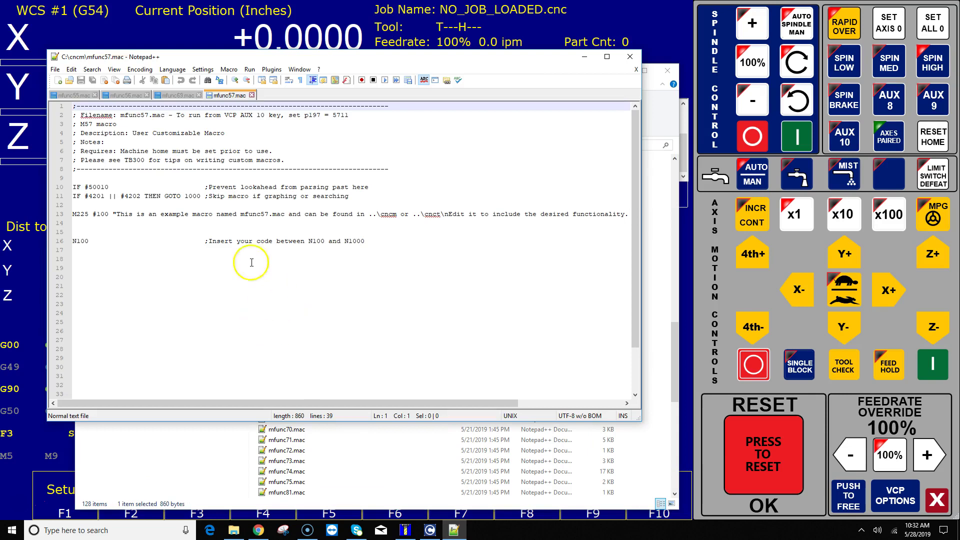
Comment out the M225 message on line 13 of mfunc57.mac and return to CNC12
click(92, 228)
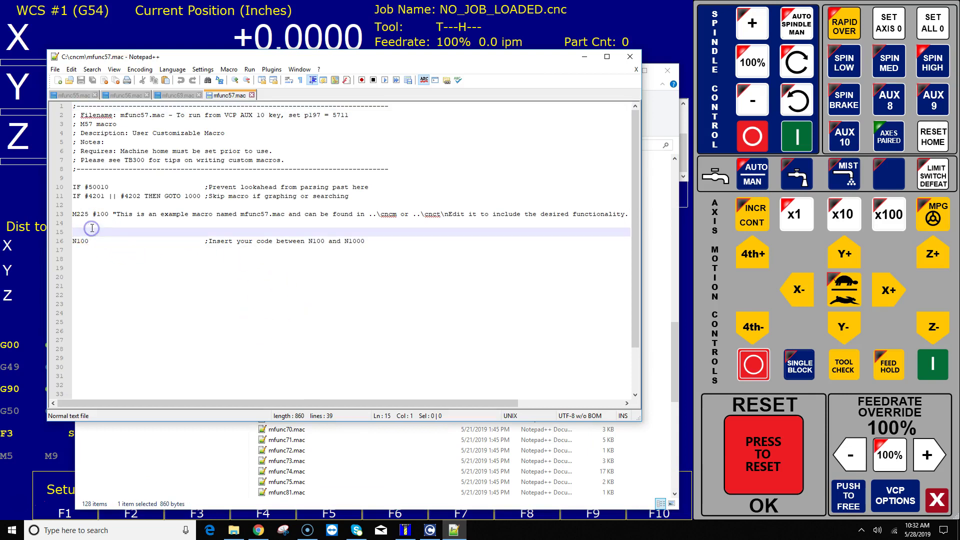
key(Up)
key(Up)
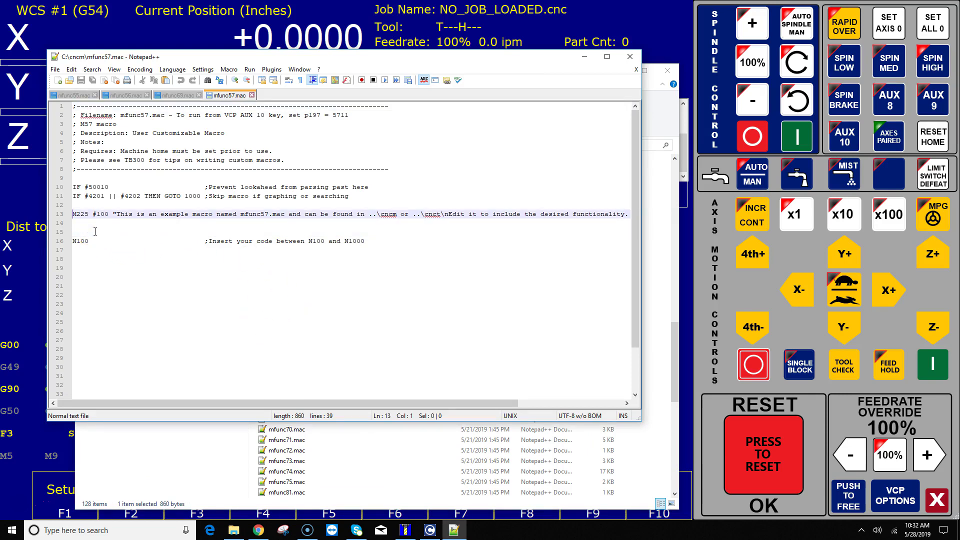
text(;)
key(Down)
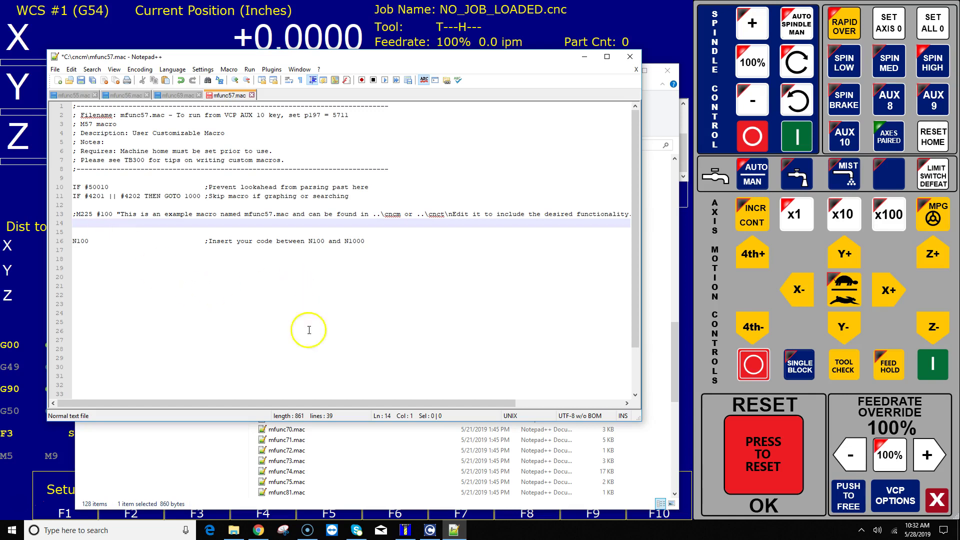
click(429, 530)
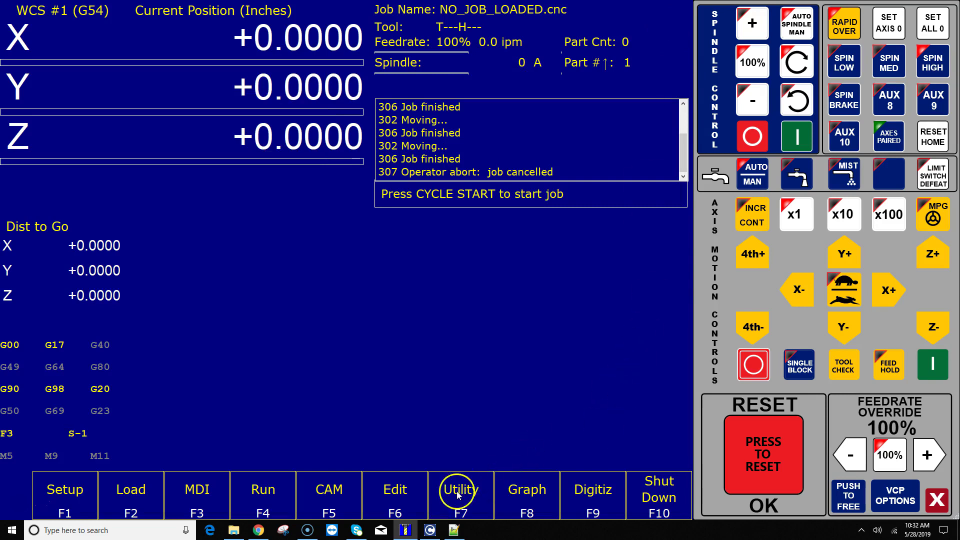
Launch the Configuration Wizard from the utilities and show its Homing and Travel settings
click(456, 490)
click(659, 494)
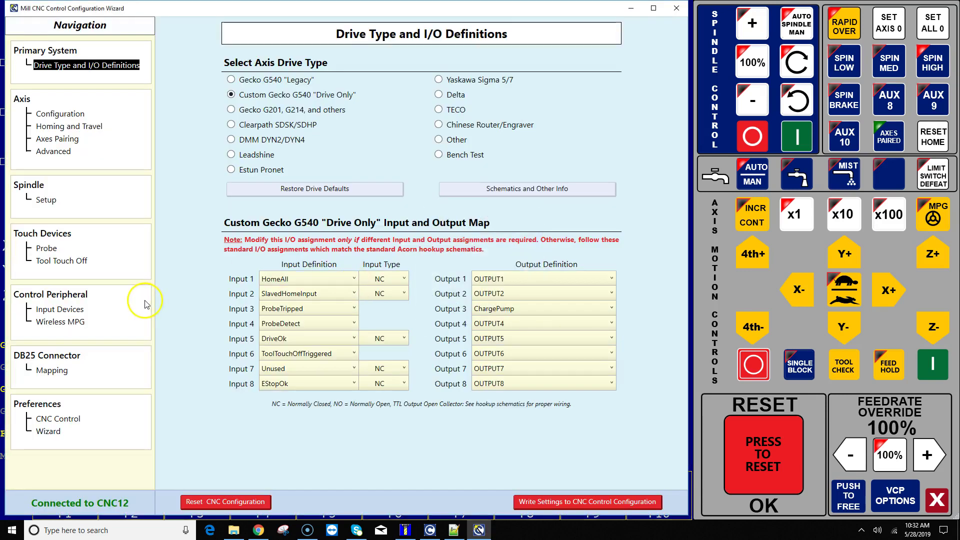
click(90, 129)
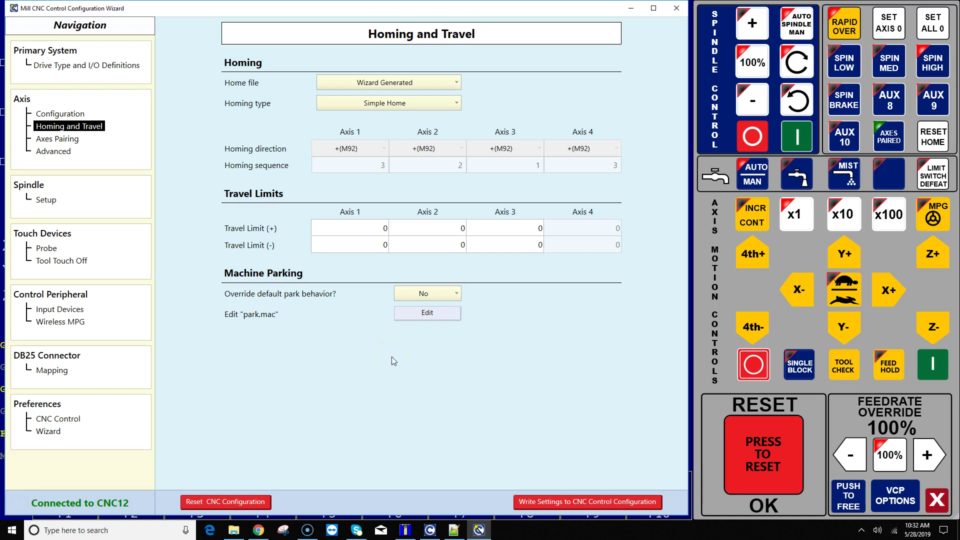
Open park.mac for editing, then minimize the editor
click(413, 356)
click(430, 324)
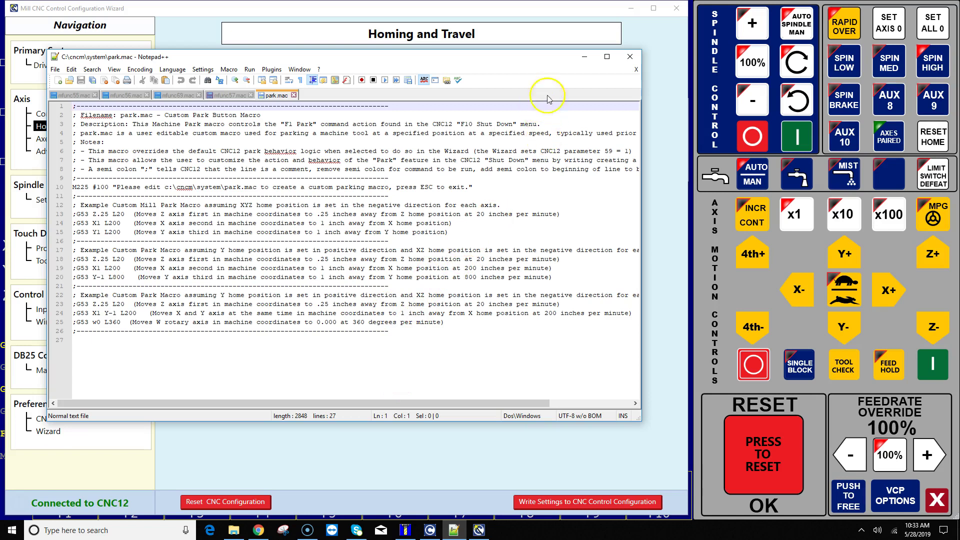
click(583, 56)
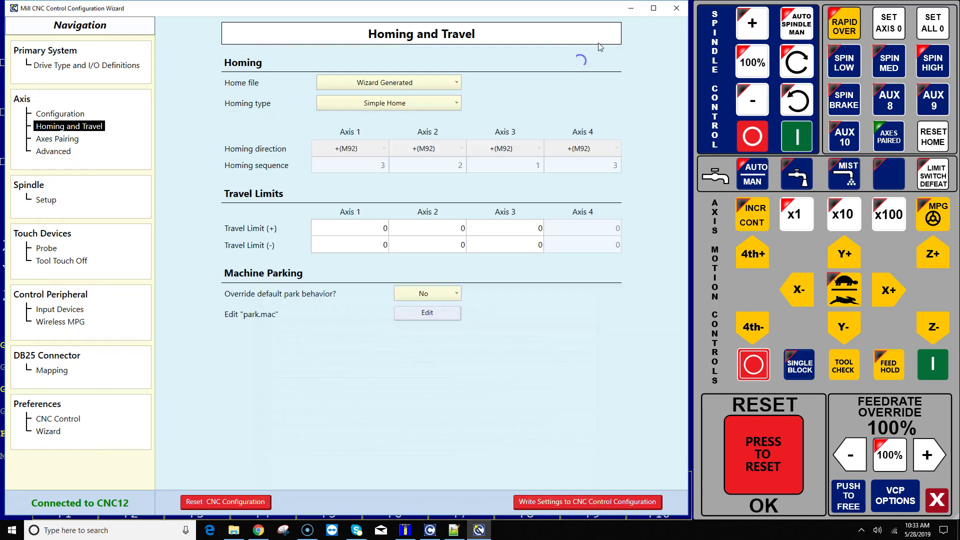
Try parking the machine from CNC12's shut-down options, then return to the park.mac editor
click(630, 9)
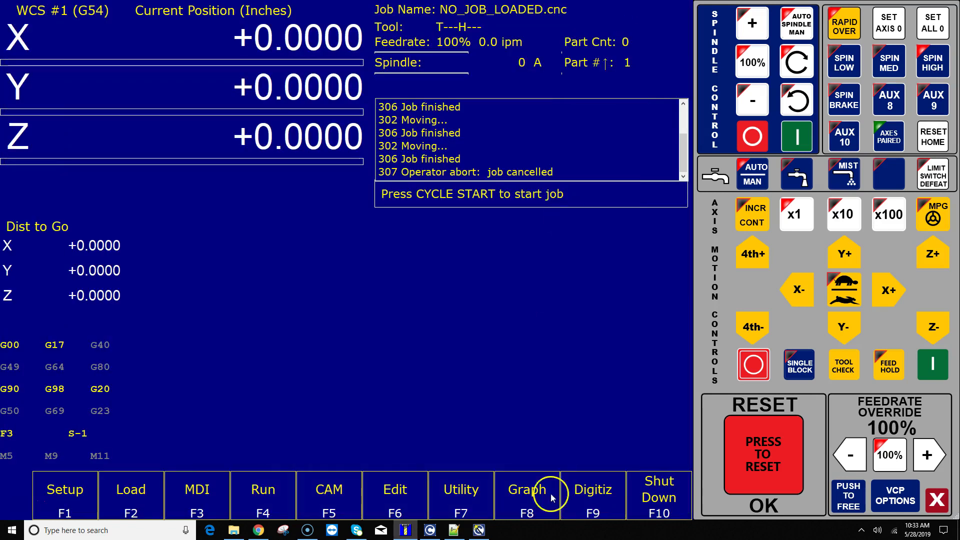
click(653, 492)
click(64, 488)
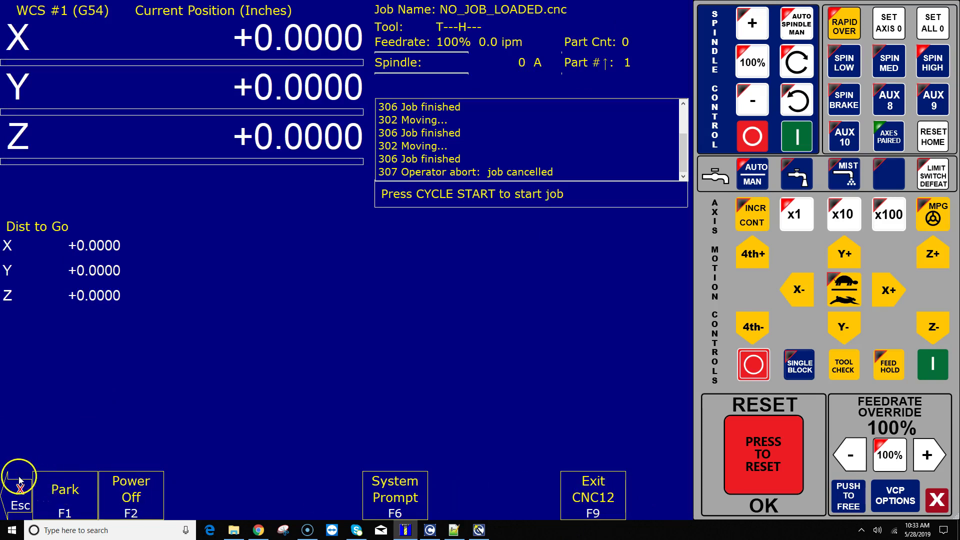
click(453, 529)
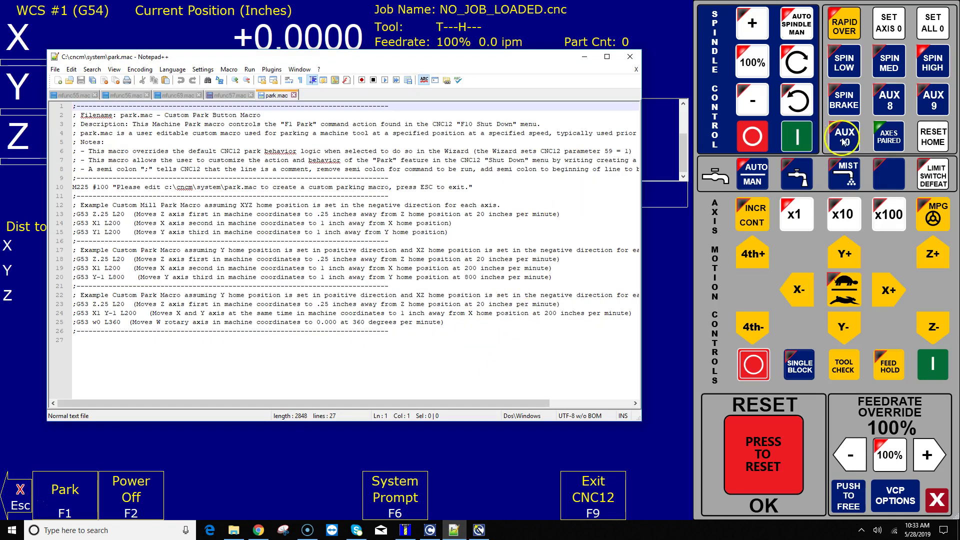
Copy the three park moves on lines 13–15 of park.mac into line 14 of mfunc57.mac
drag(457, 234, 76, 214)
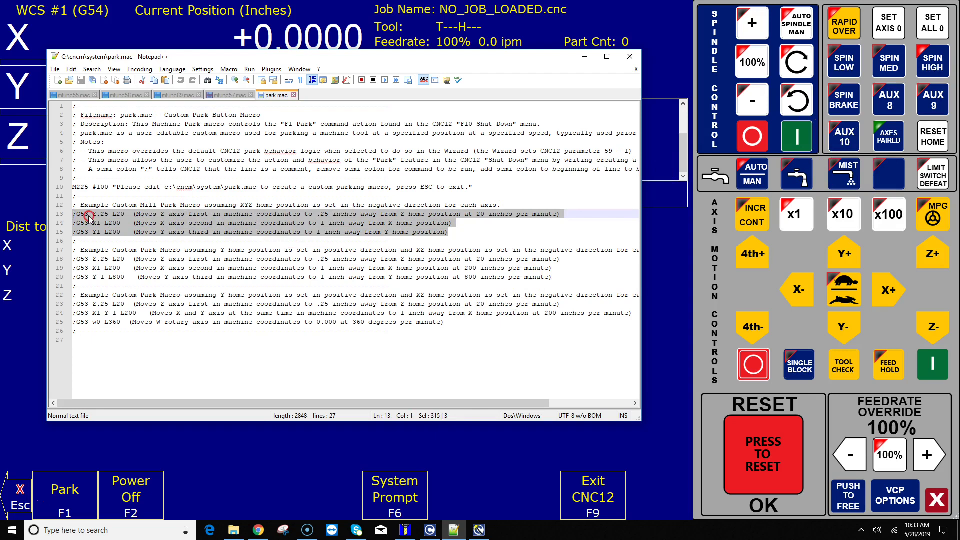
right_click(81, 215)
click(133, 232)
click(229, 95)
click(198, 220)
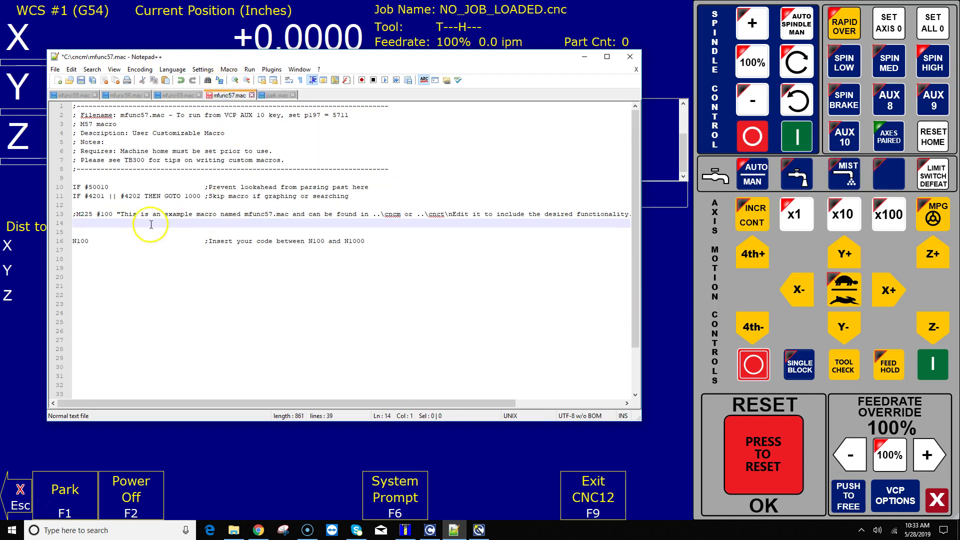
key(ctrl+v)
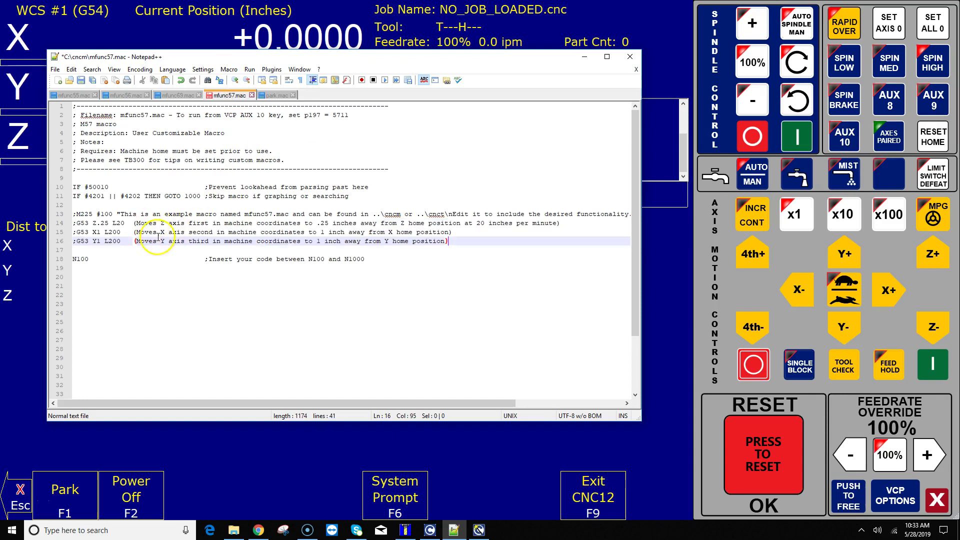
Remove the leading semicolons from the three pasted G53 lines and save mfunc57.mac
click(75, 223)
key(Delete)
key(Down)
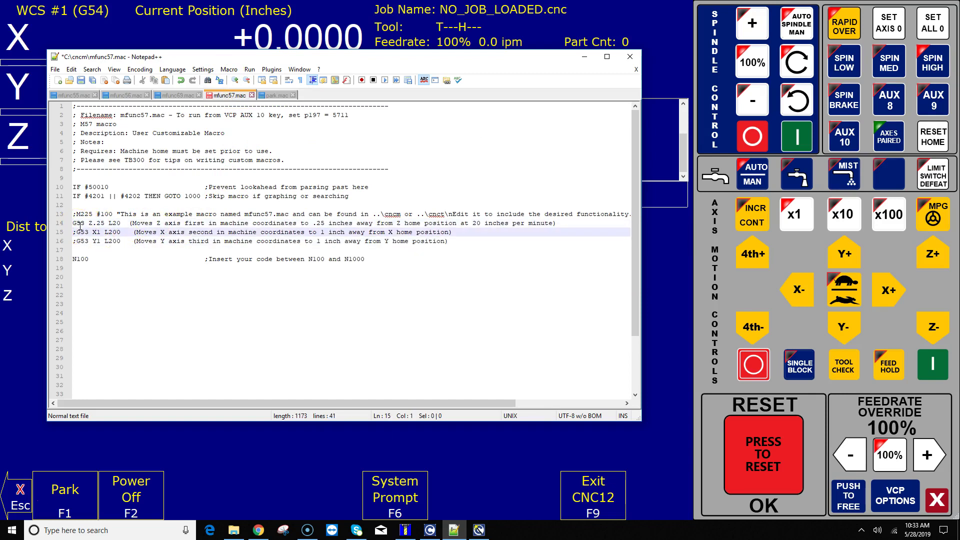
key(Delete)
key(Down)
key(Delete)
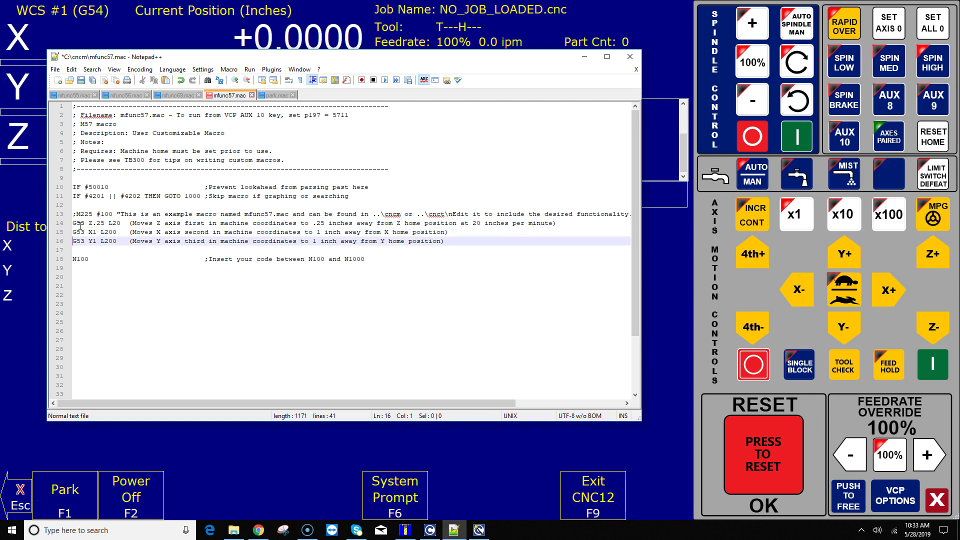
click(55, 69)
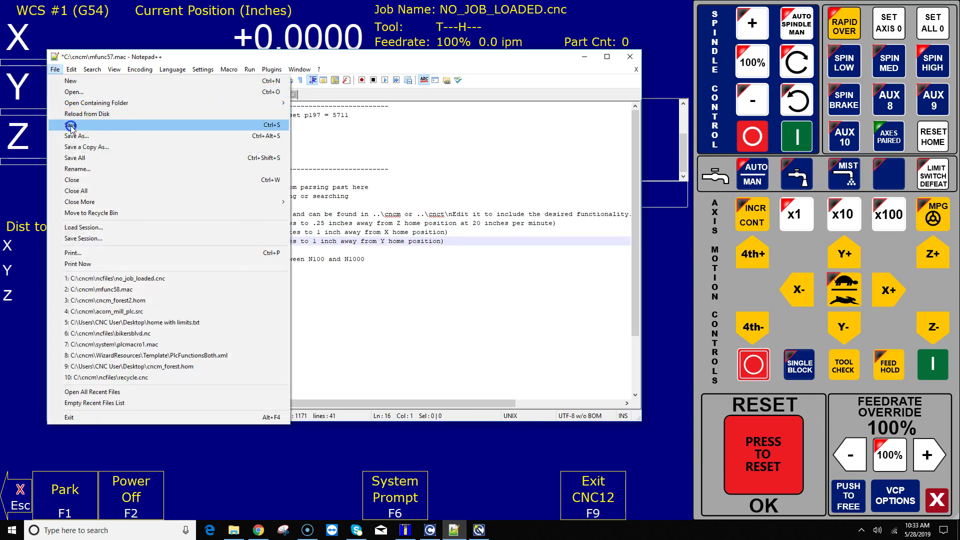
click(70, 127)
click(654, 343)
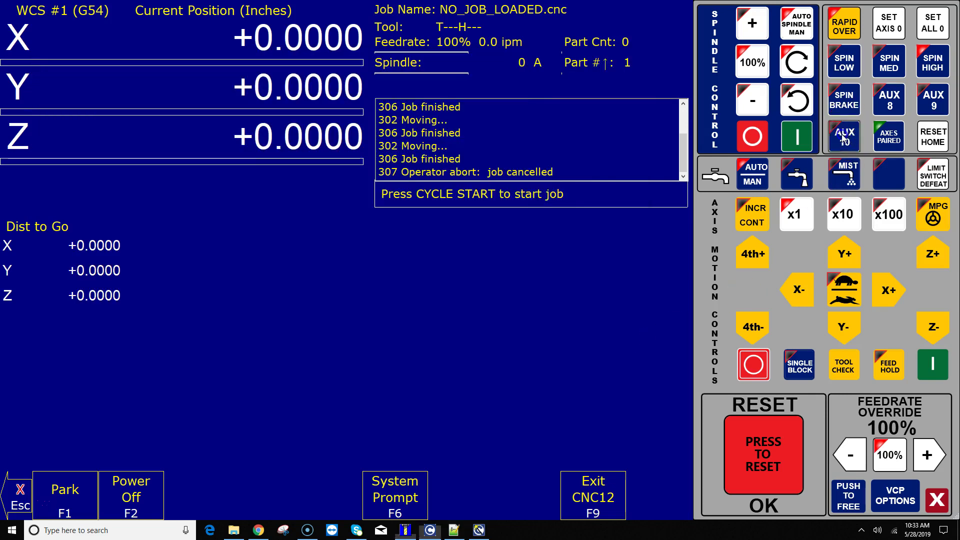
Run the edited park macro with AUX 10, then show machine coordinates X 1.0000, Y 1.0000, Z 0.2500
click(91, 373)
click(21, 489)
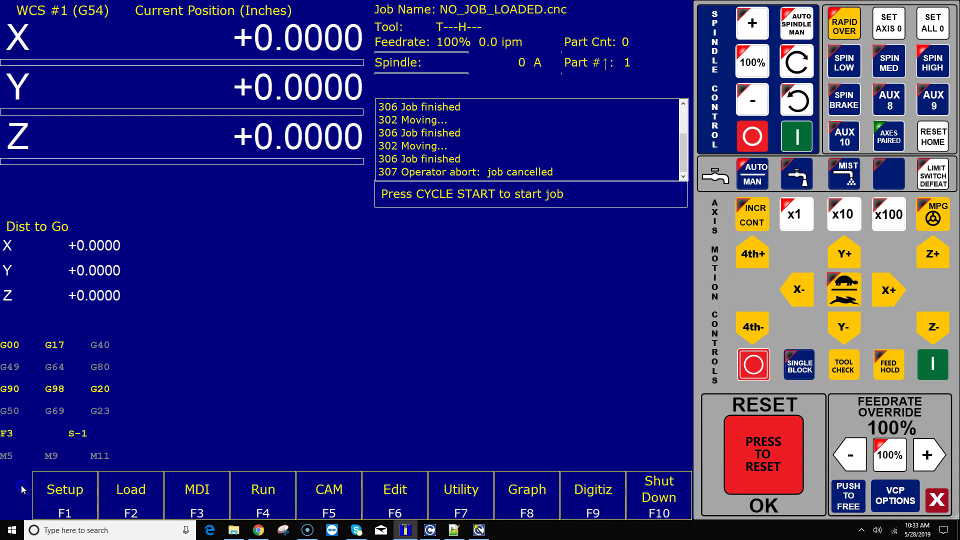
click(851, 133)
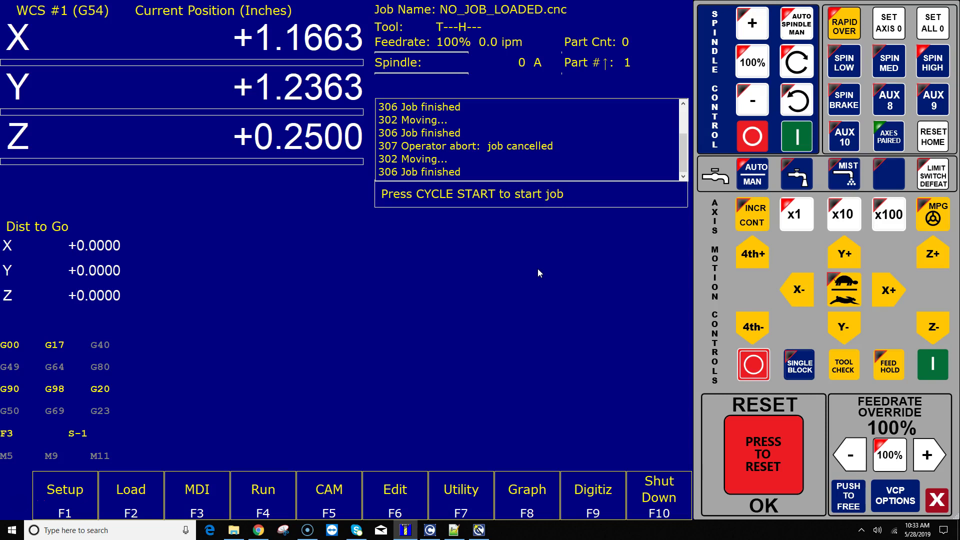
key(alt+d)
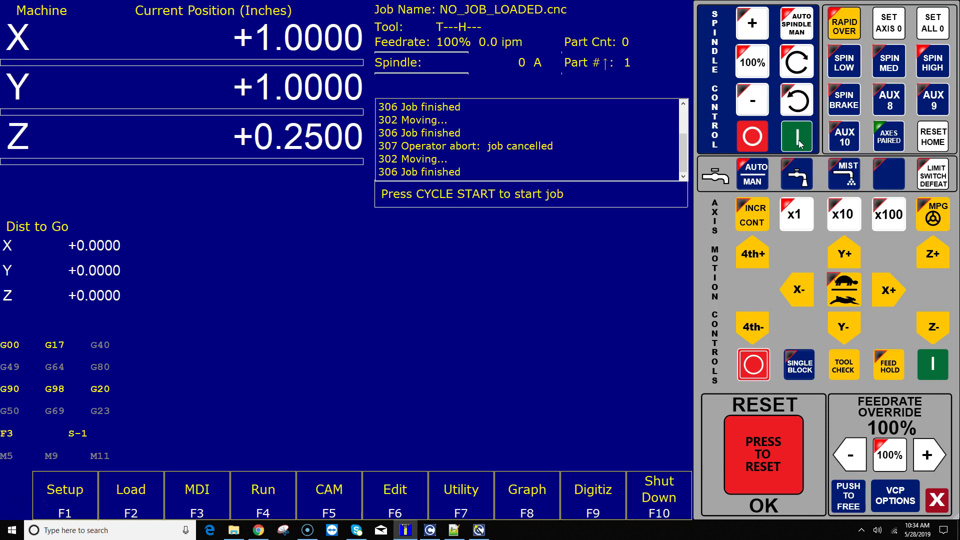
Open MPG macro 1 for editing from the wizard's Wireless MPG page
click(479, 529)
click(60, 322)
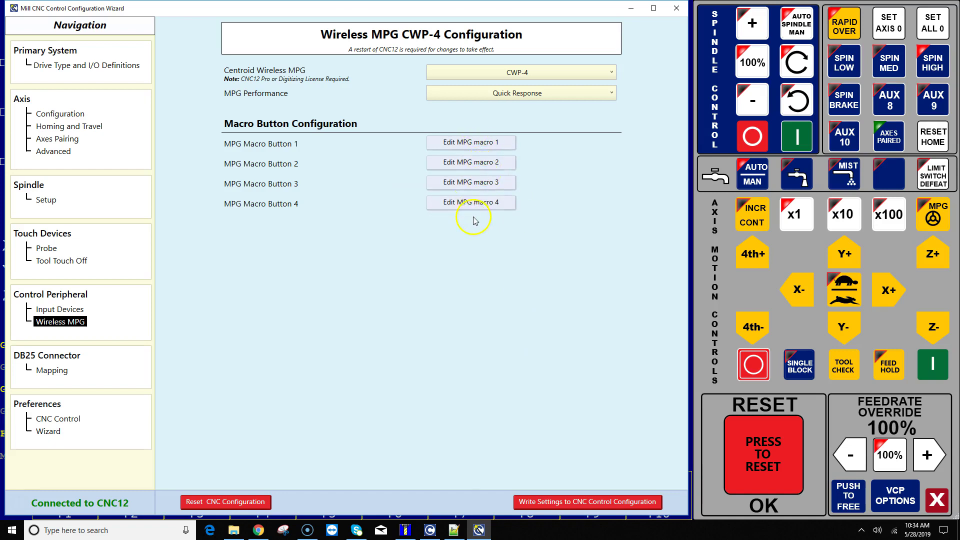
click(482, 148)
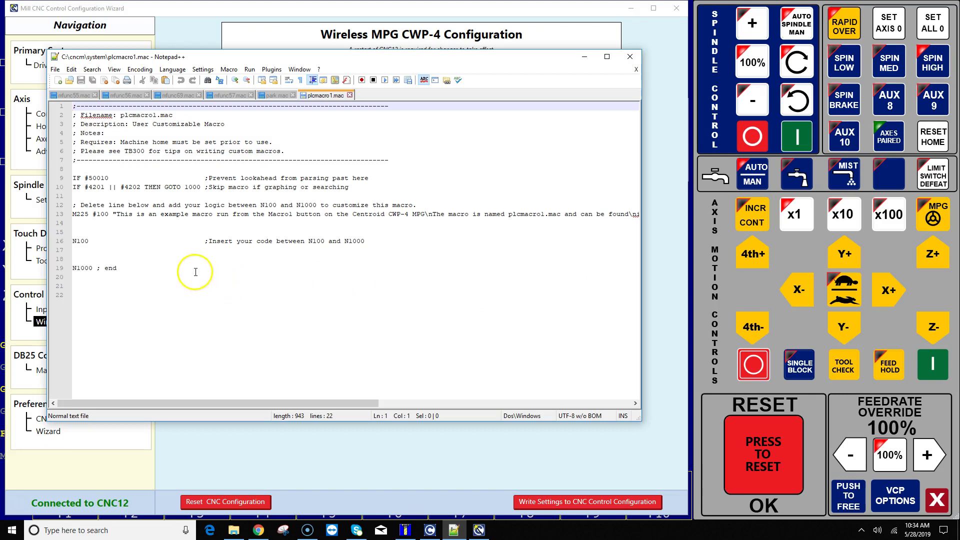
Comment out the M225 line with ';', add 'Goxcy' on line 15, and save plcmacro1.mac
click(80, 214)
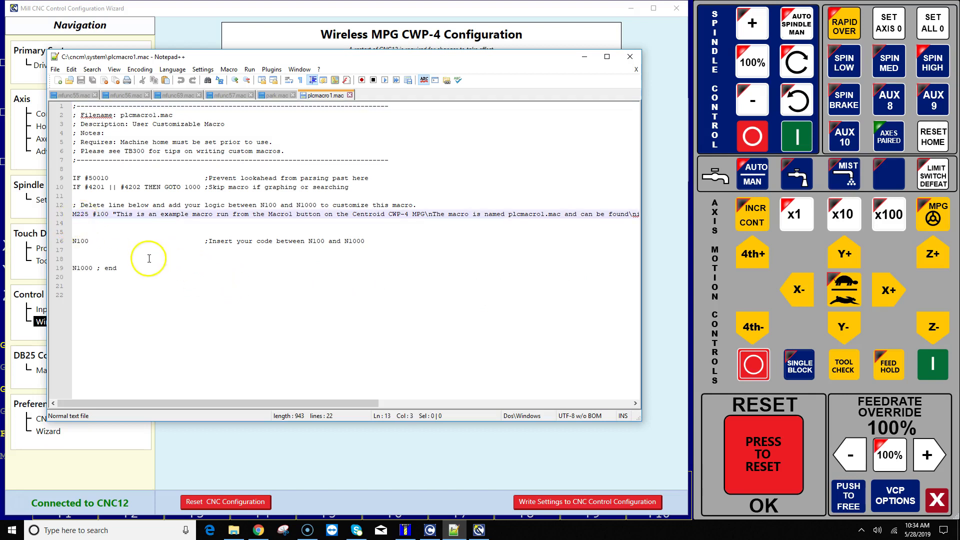
key(Left)
text(;)
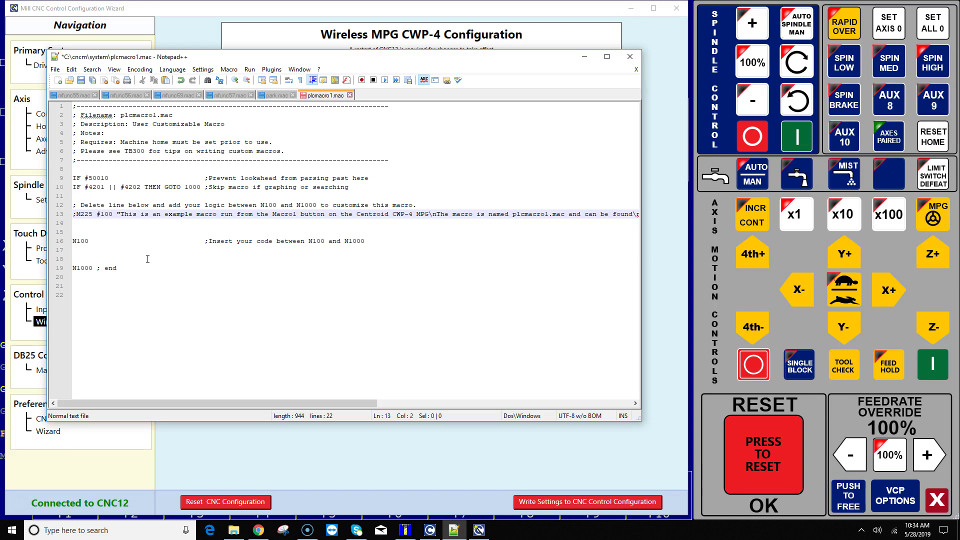
click(98, 232)
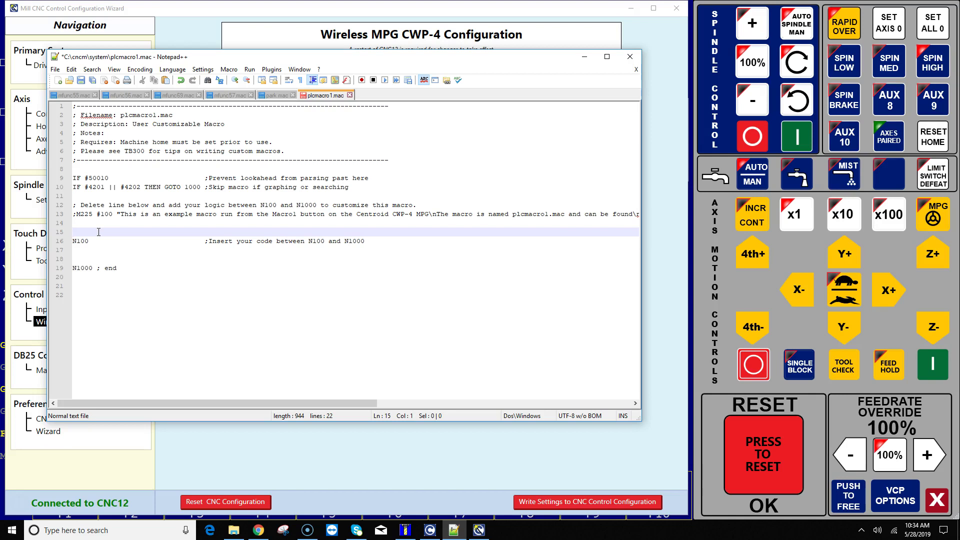
text(G)
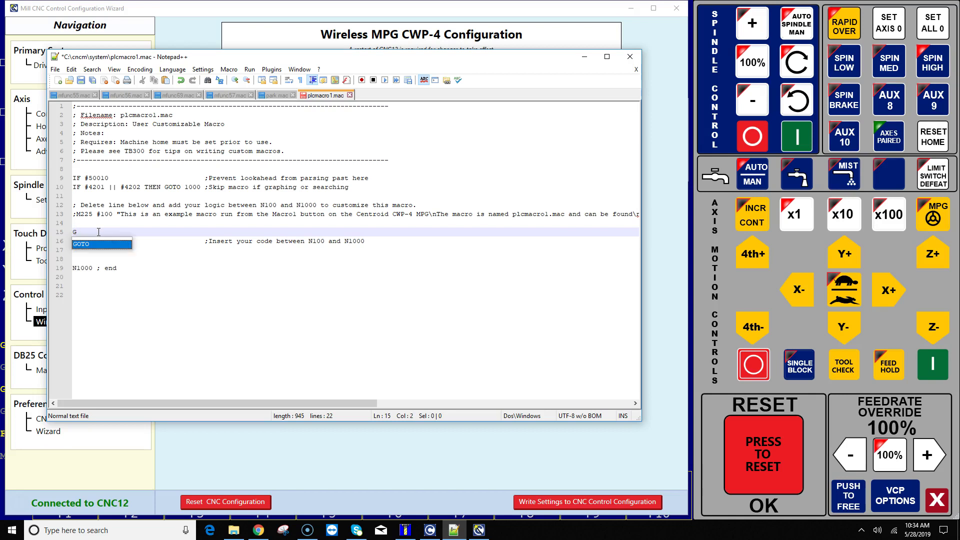
text(oxc)
text(yo)
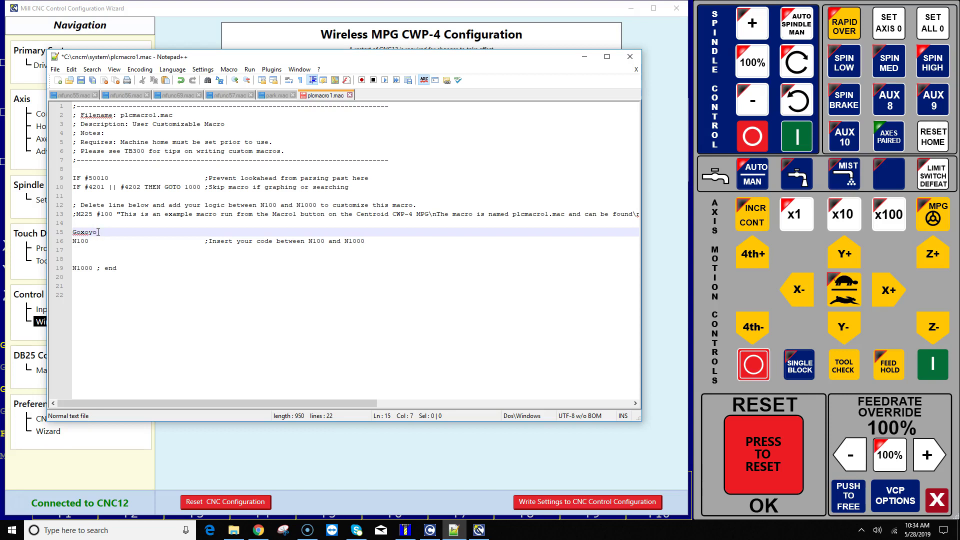
click(55, 69)
click(88, 125)
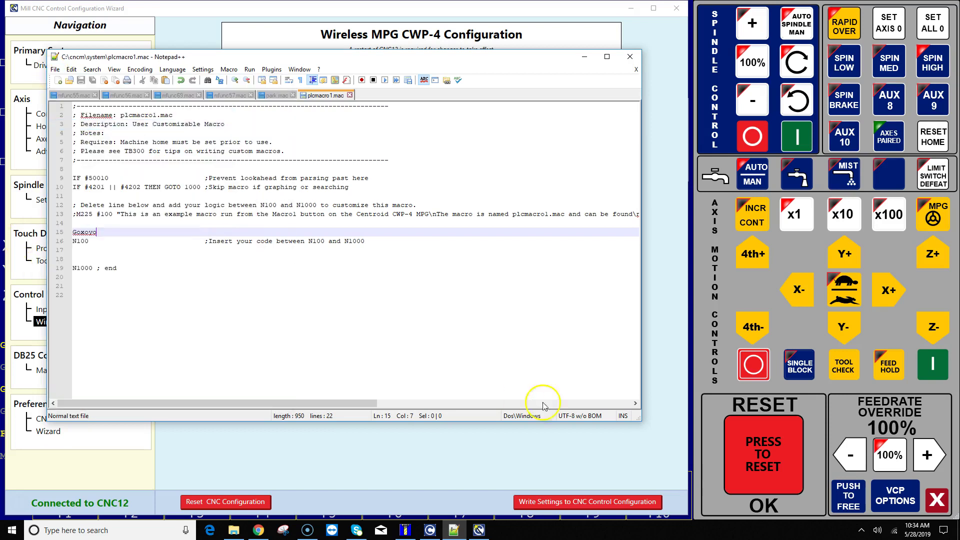
click(582, 58)
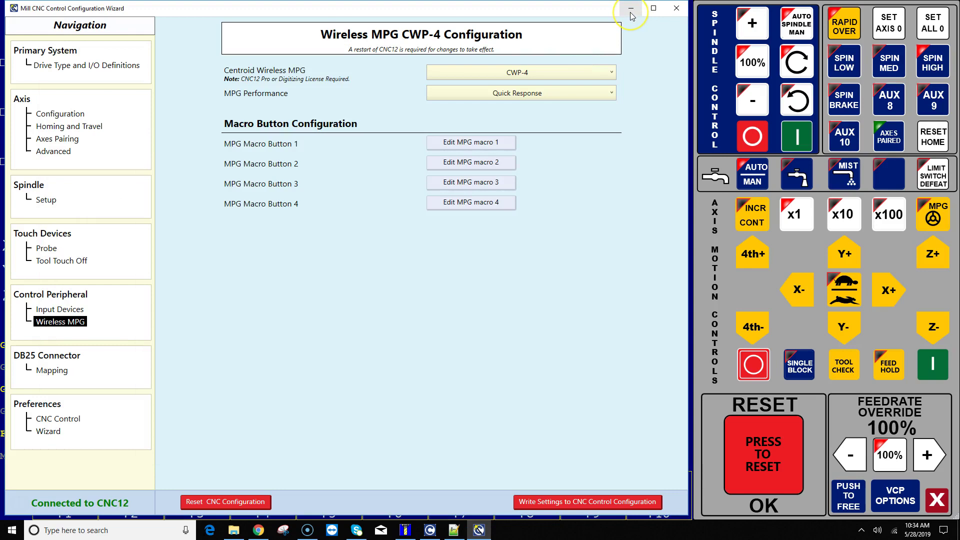